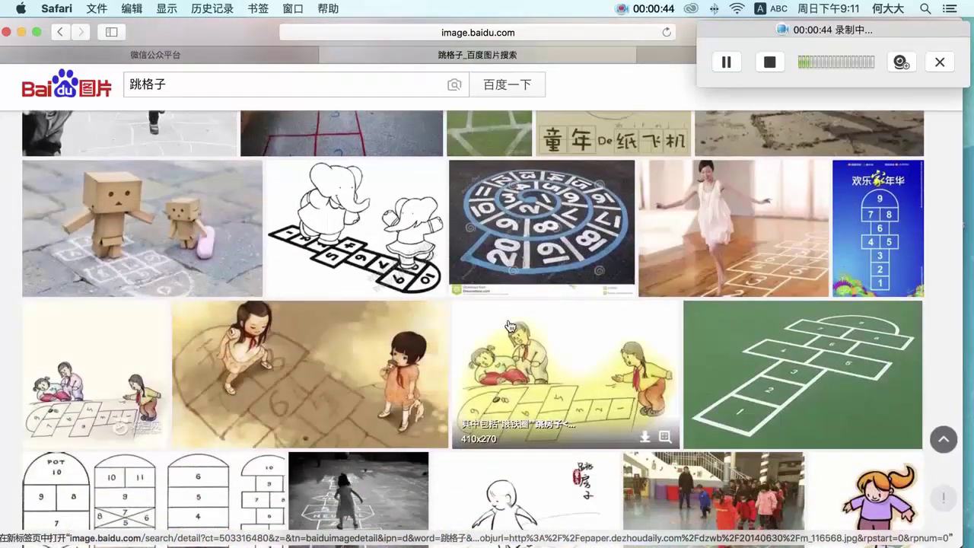
- Browse the 跳格子 image search results for reference pictures of children playing hopscotch
scroll(509, 326, "down", 5)
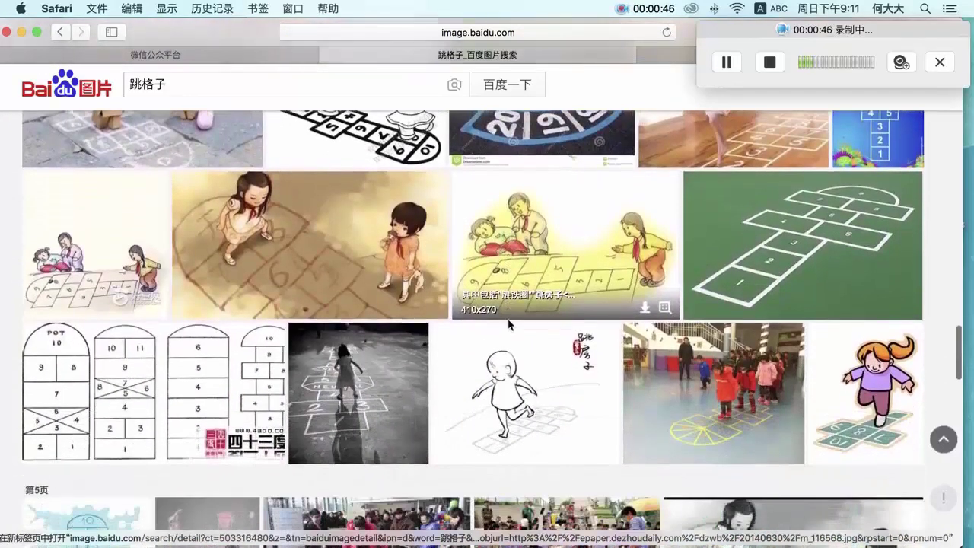
scroll(509, 327, "down", 3)
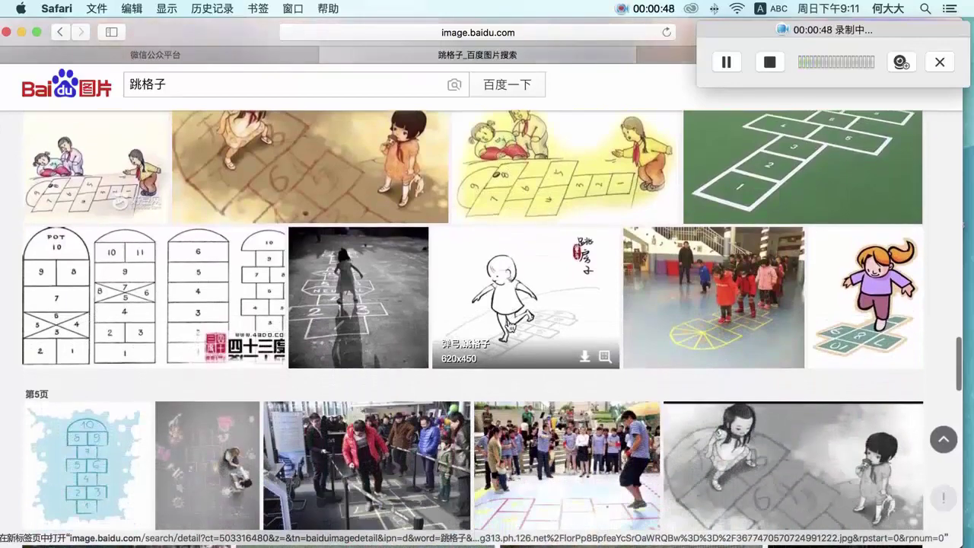
scroll(508, 324, "down", 2)
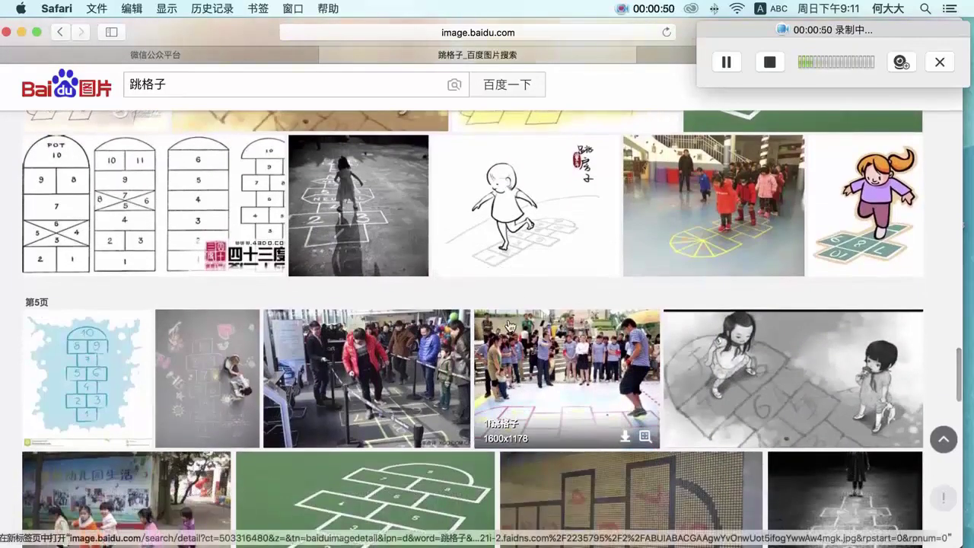
scroll(509, 326, "down", 3)
scroll(509, 325, "down", 2)
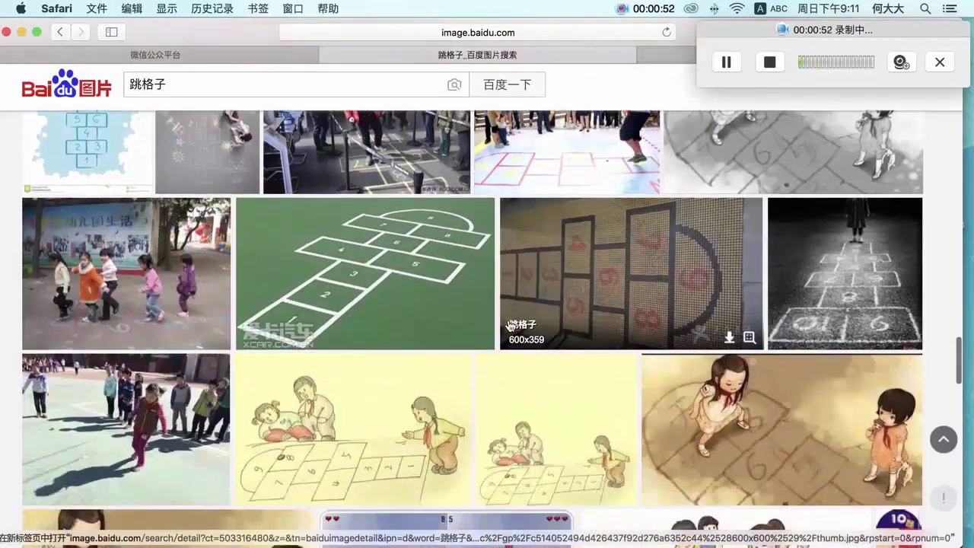
scroll(508, 325, "down", 2)
scroll(508, 324, "down", 3)
scroll(507, 319, "down", 2)
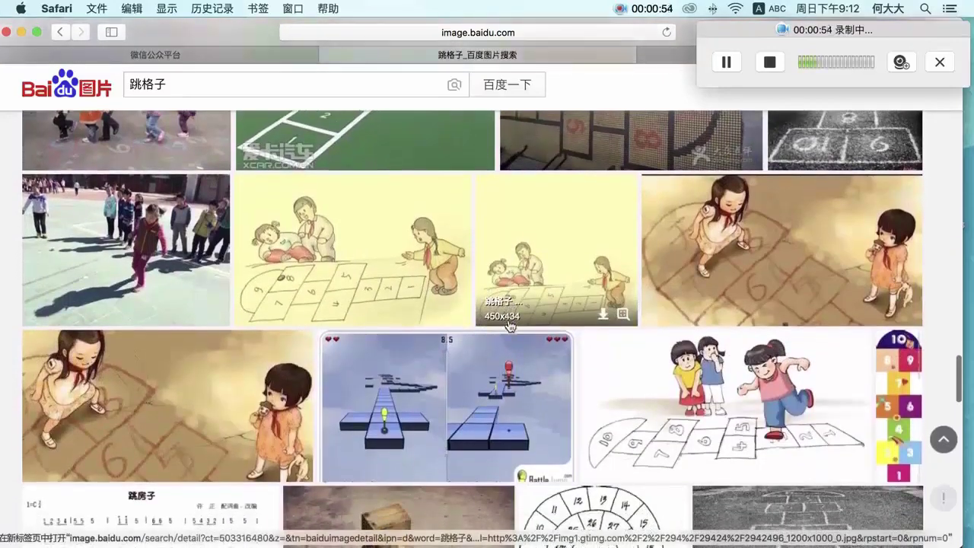
scroll(508, 325, "down", 1)
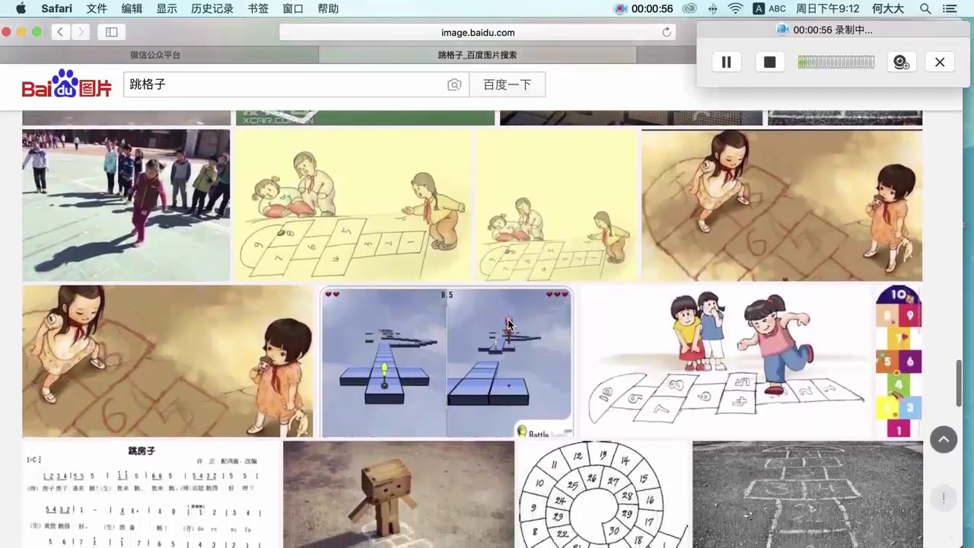
scroll(509, 325, "down", 2)
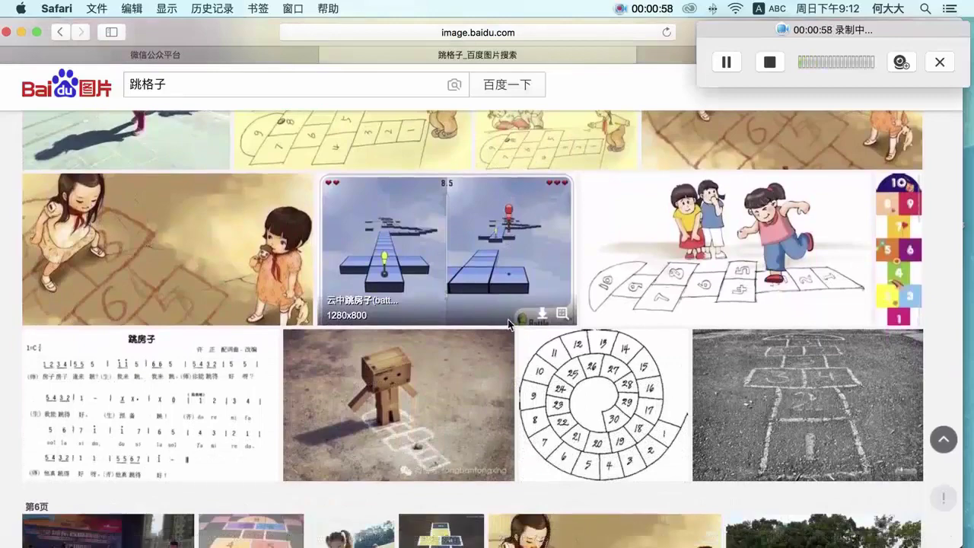
scroll(509, 324, "down", 3)
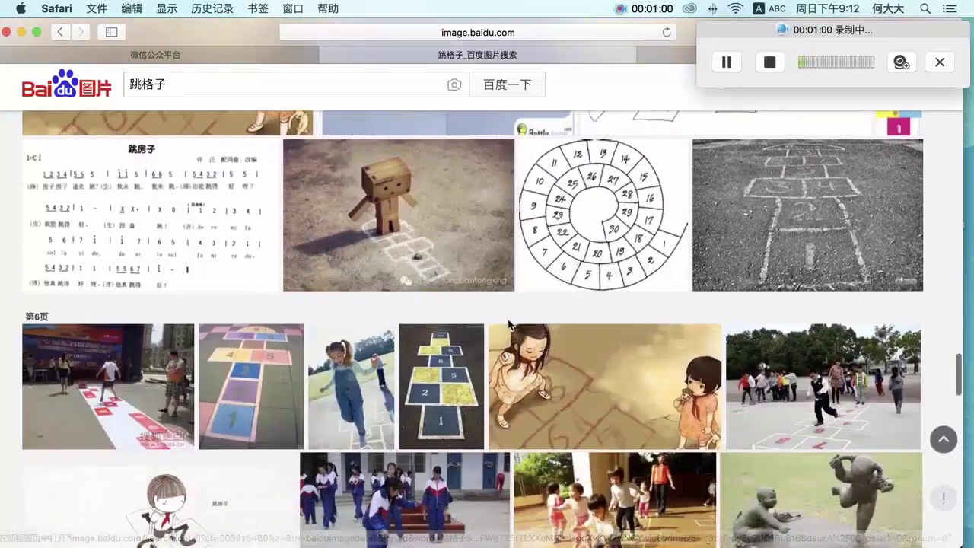
scroll(510, 325, "down", 1)
mouse_move(510, 325)
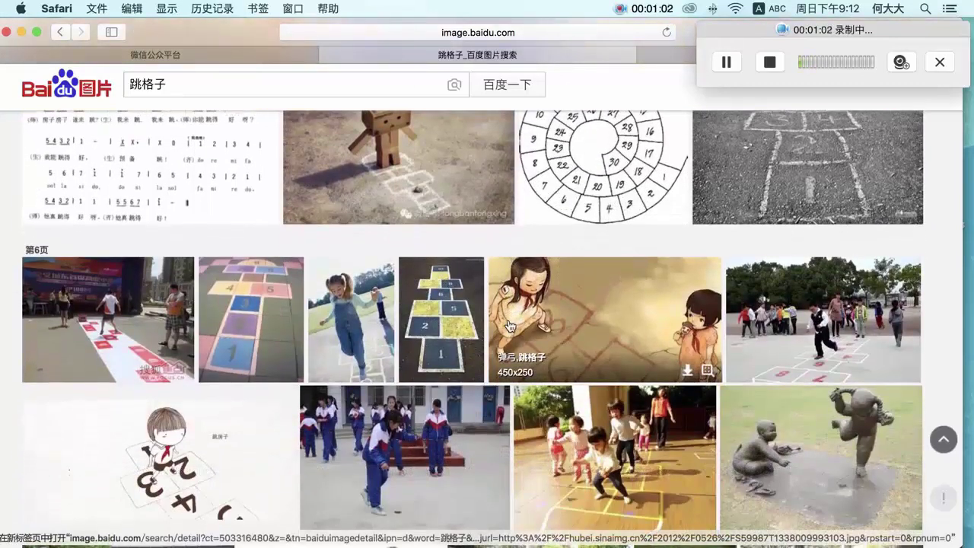
mouse_move(892, 417)
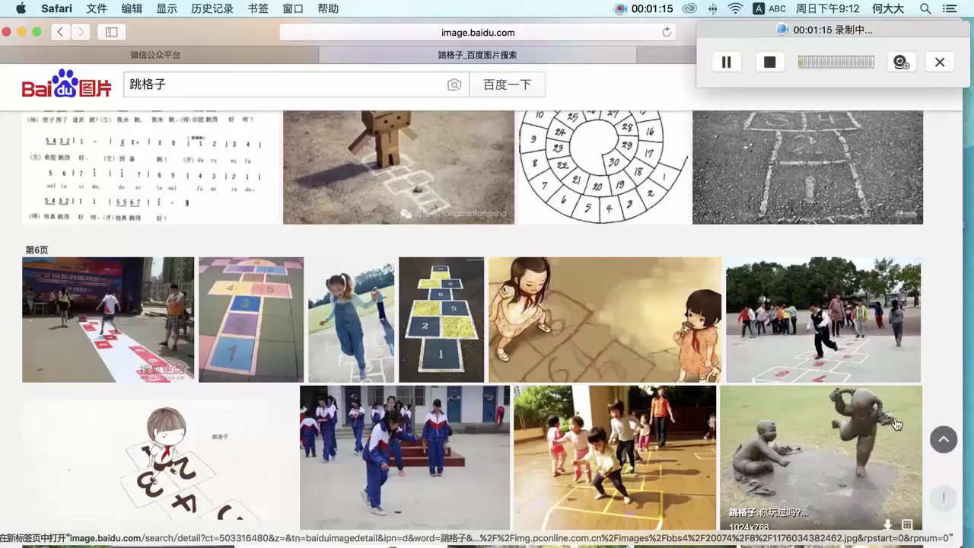
scroll(894, 423, "down", 1)
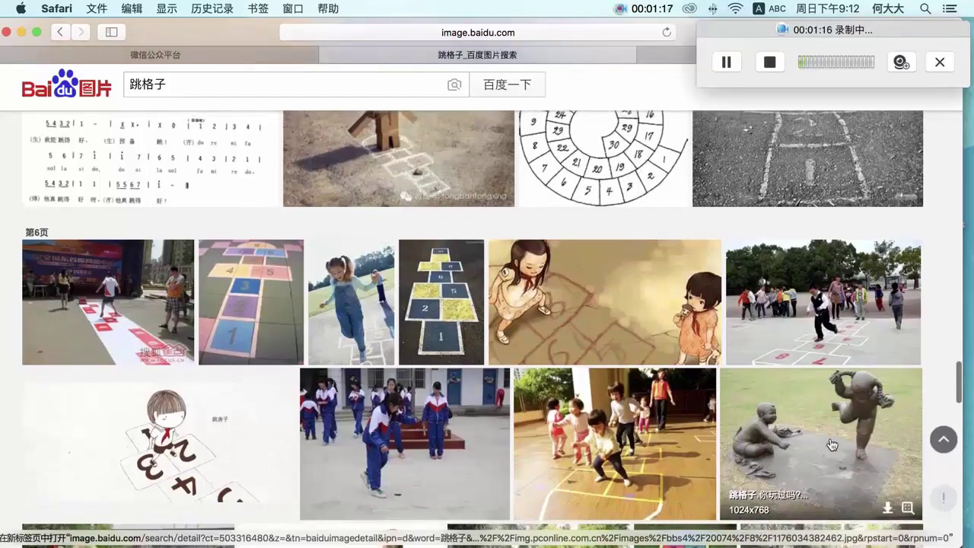
scroll(847, 439, "down", 3)
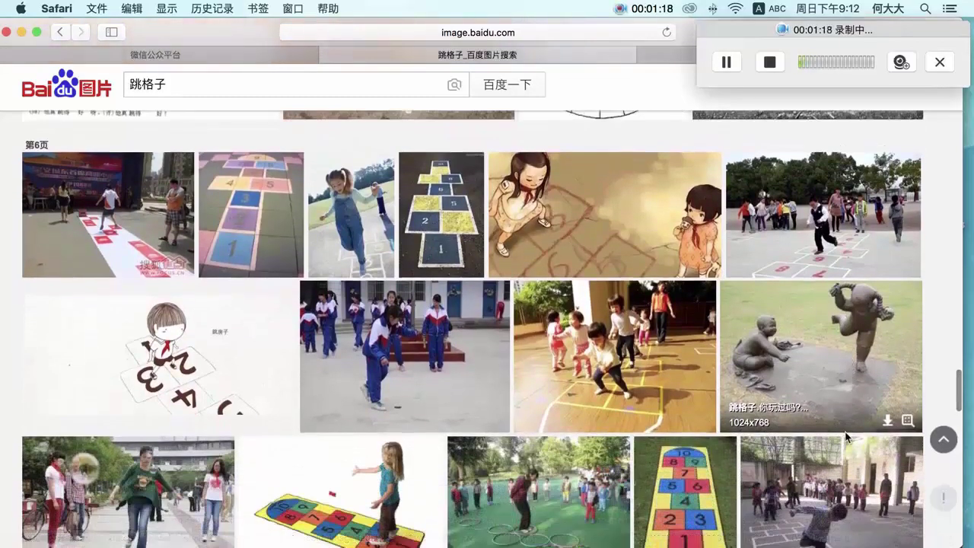
scroll(847, 438, "up", 1)
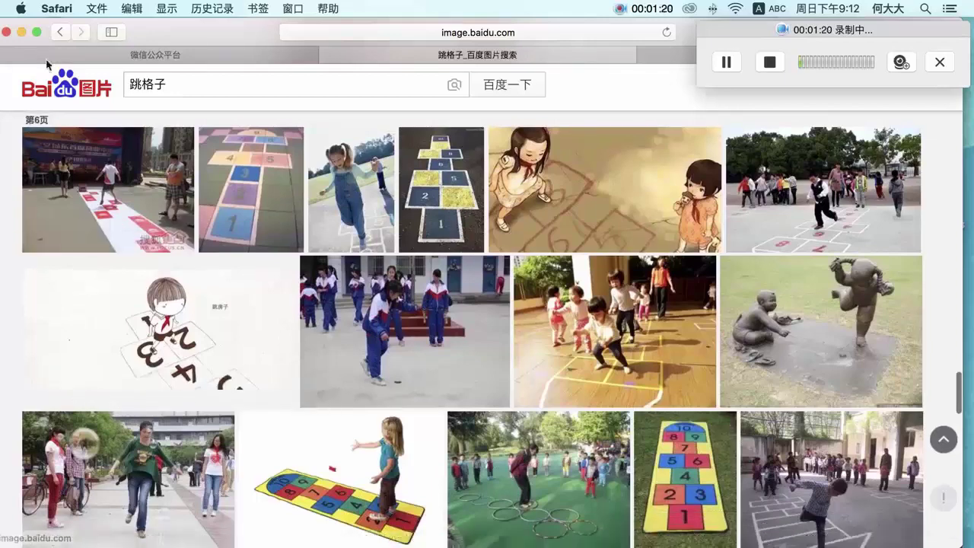
- Minimise the image search window and switch to the wing illustration in 模版.psd in Photoshop
left_click(22, 32)
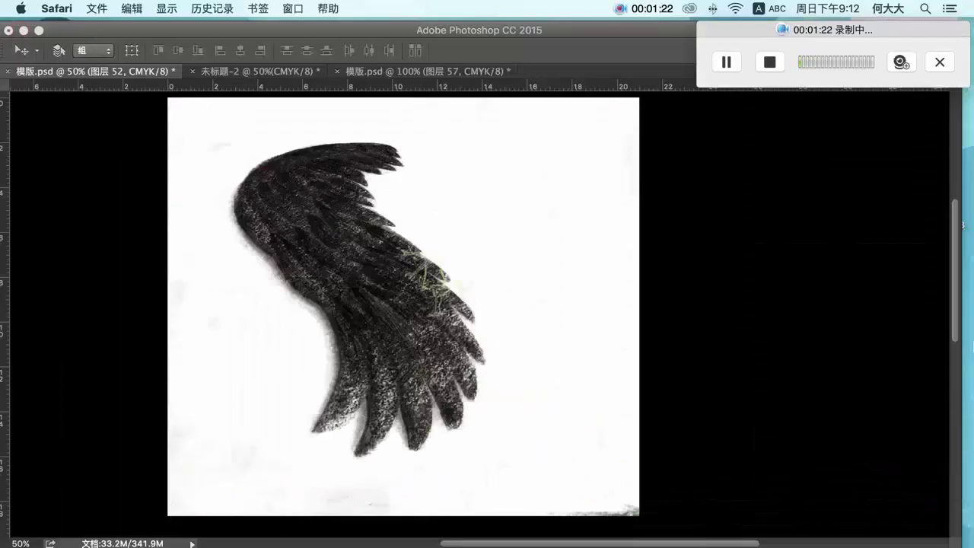
left_click(420, 285)
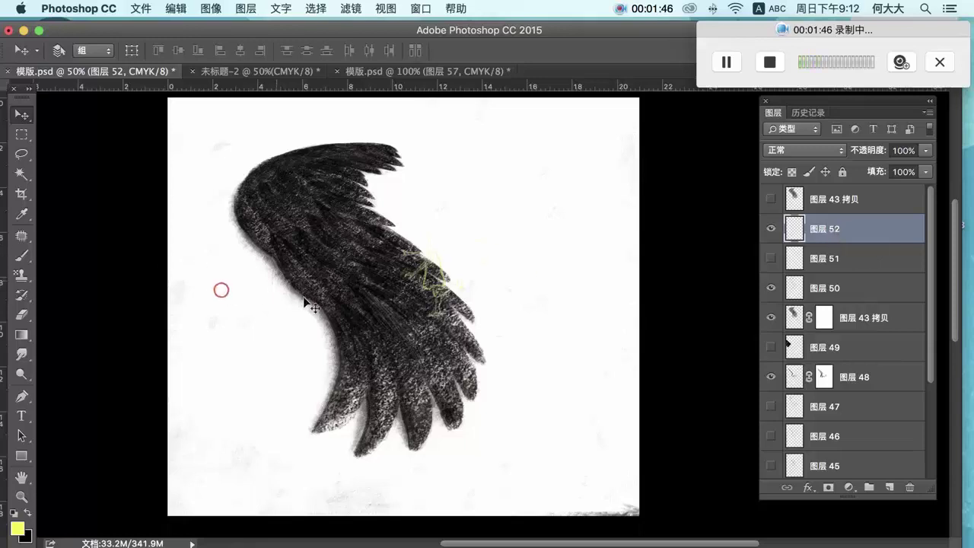
- Reposition the yellow figure sketch on 图层 52 over the middle of the black wing's right-hand feather edge
left_click_drag(221, 289, 308, 304)
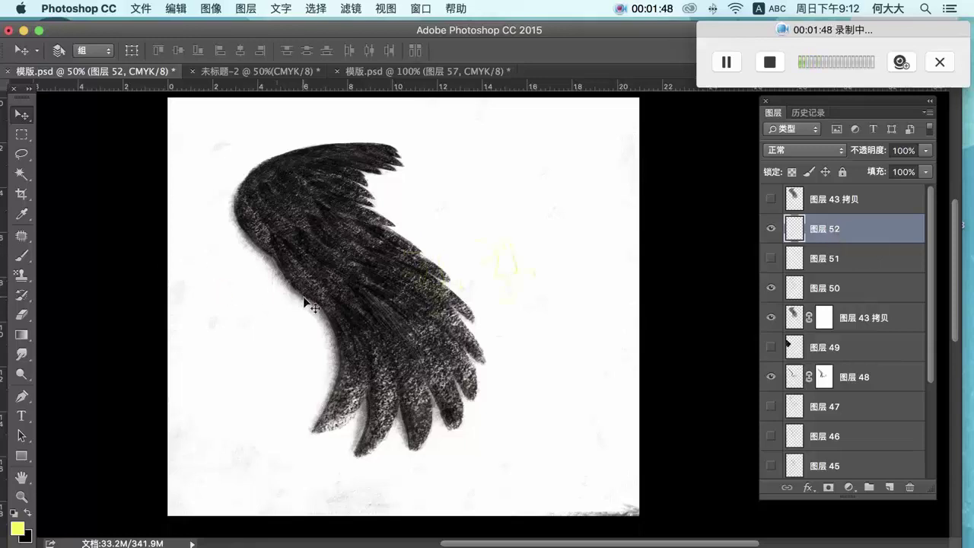
key("super+z")
key("super")
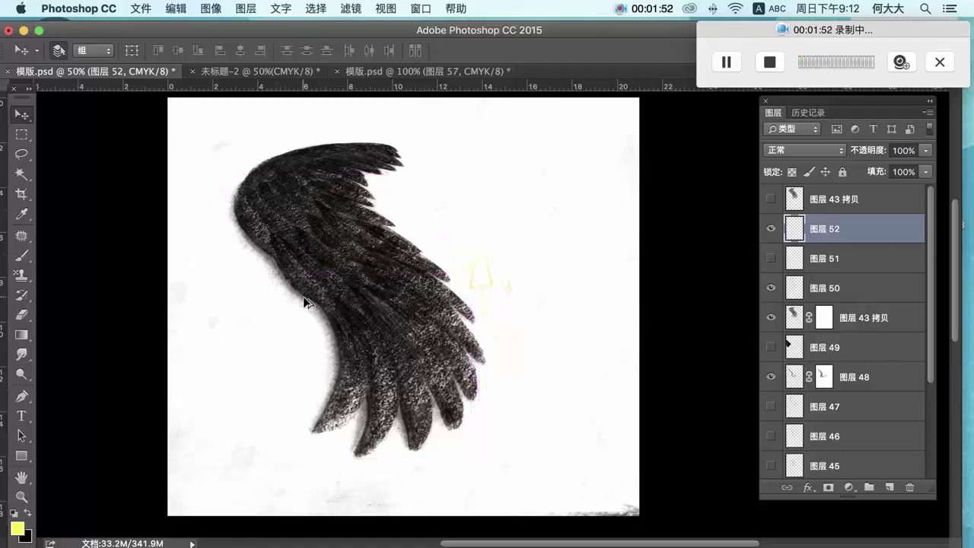
key("alt+super+z")
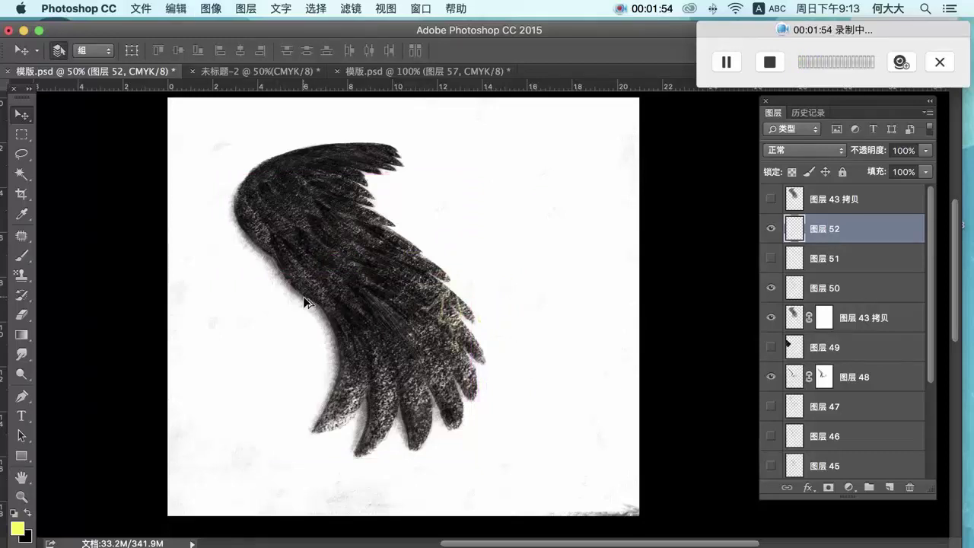
key("super+z")
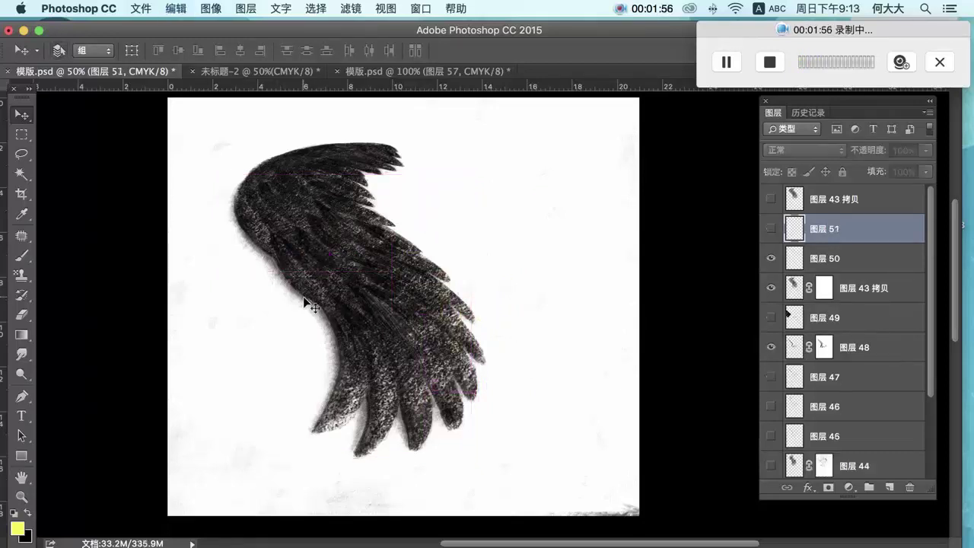
key("super+shift+z")
key("super+shift+z")
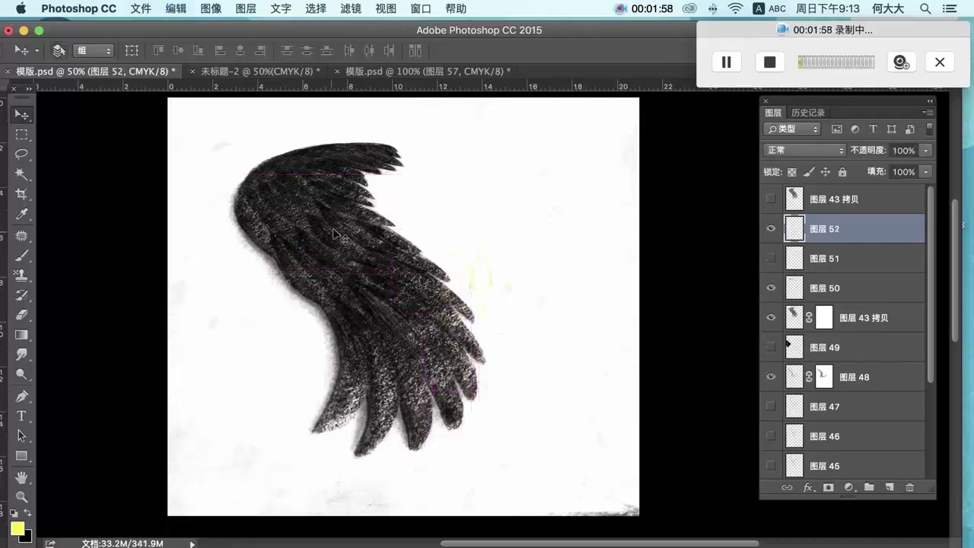
mouse_move(474, 270)
left_mouse_down()
mouse_move(439, 271)
mouse_move(426, 254)
mouse_move(422, 270)
left_mouse_up()
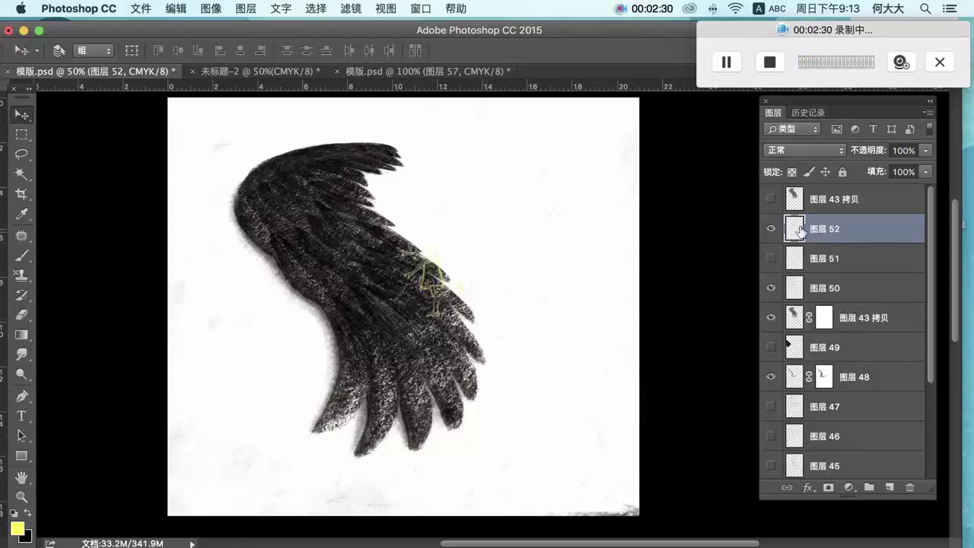
- Add a new layer above 图层 52 and paint the figure's face over the sketch in pink f6a7a7
left_click(890, 487)
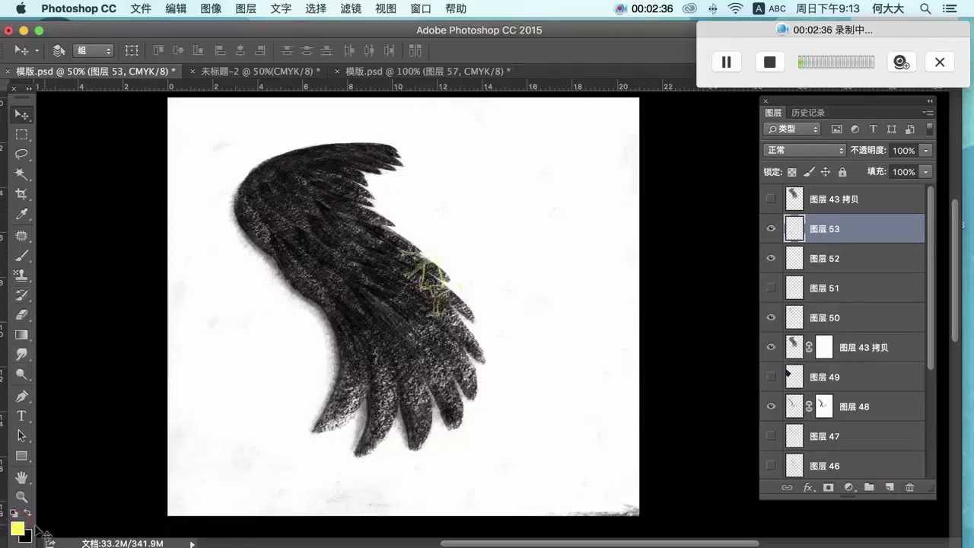
left_click(18, 526)
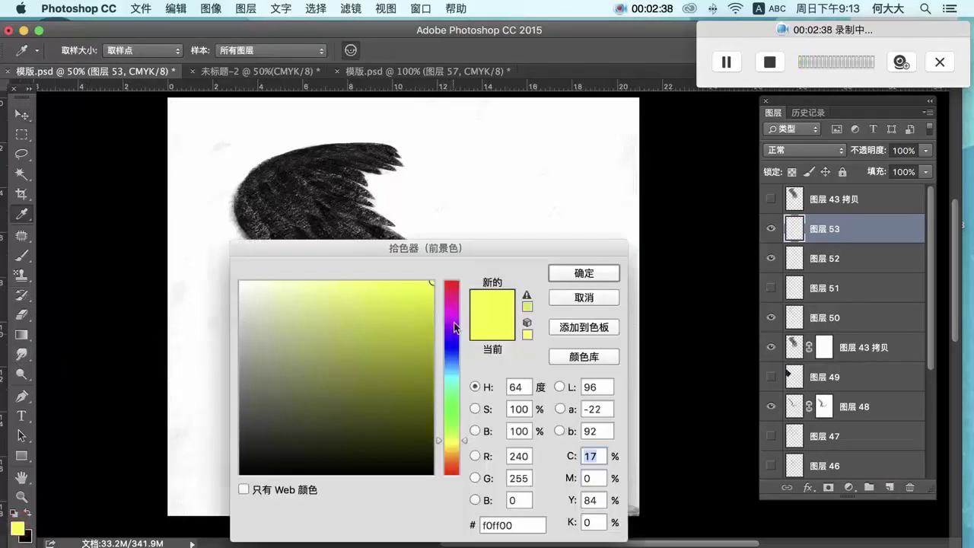
left_click_drag(454, 327, 452, 280)
left_click(302, 287)
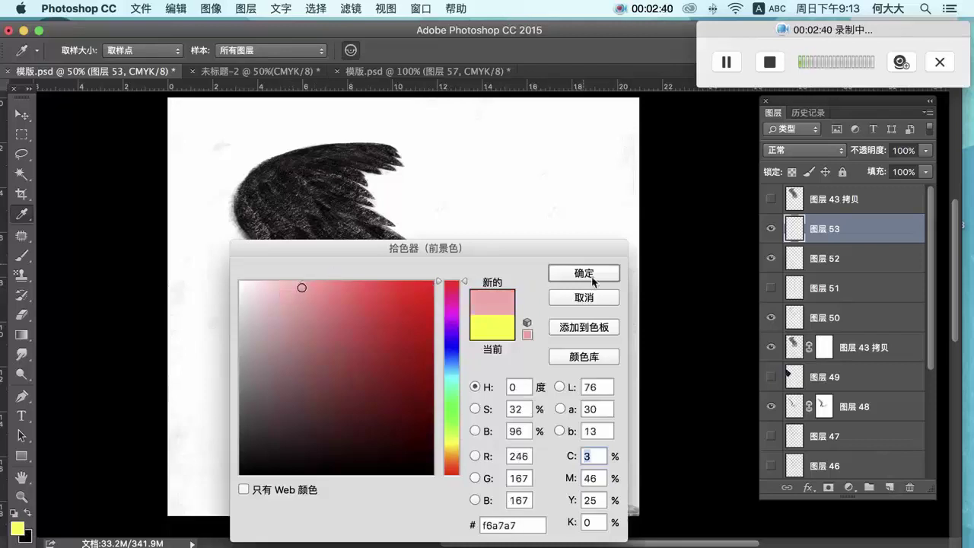
left_click(585, 273)
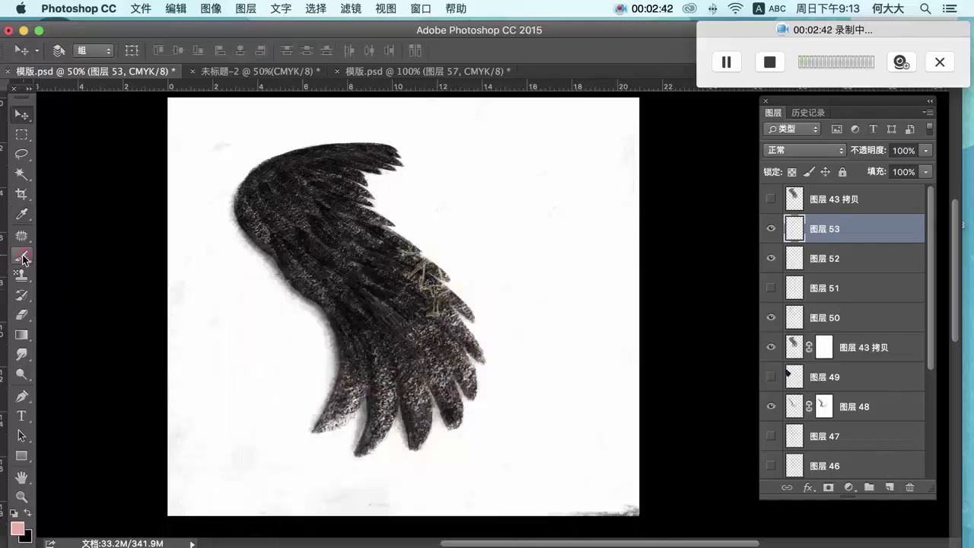
left_click(23, 258)
left_click(419, 245)
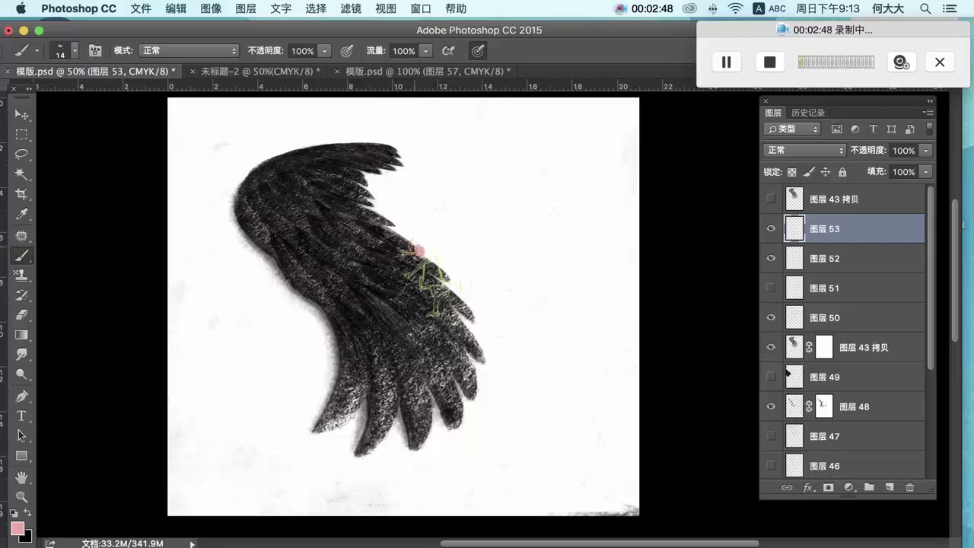
- Paint the girl's hair around the pink face in brown 915002 with a size 26 brush
left_click(18, 530)
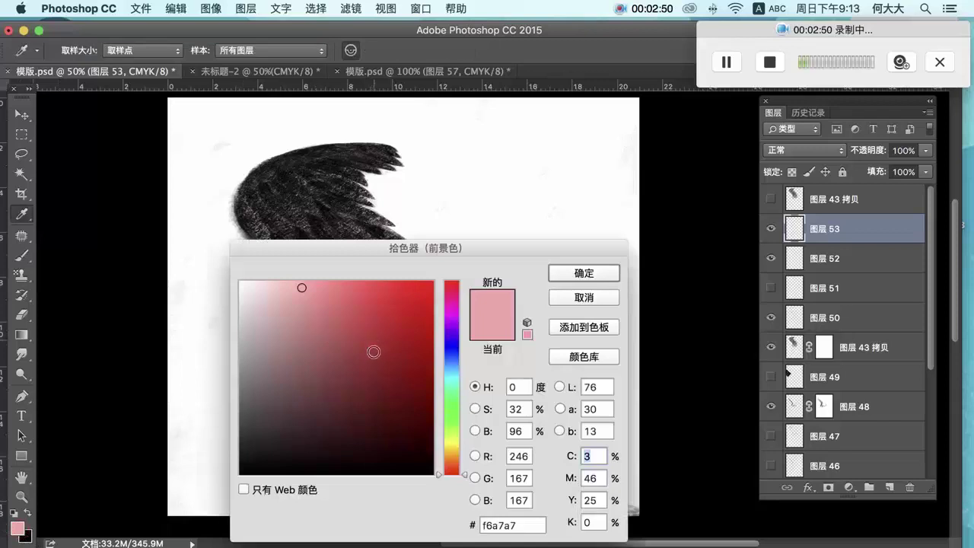
left_click_drag(459, 420, 451, 457)
left_click(411, 401)
left_click_drag(423, 402, 428, 363)
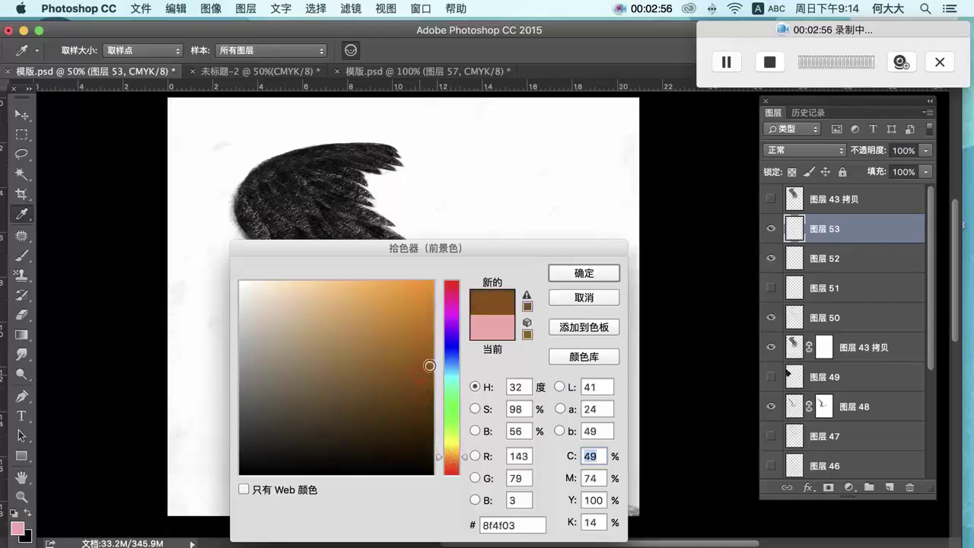
left_click(583, 272)
key("b")
right_click(454, 264)
left_click_drag(543, 212, 550, 212)
left_click(420, 241)
left_click_drag(419, 241, 427, 256)
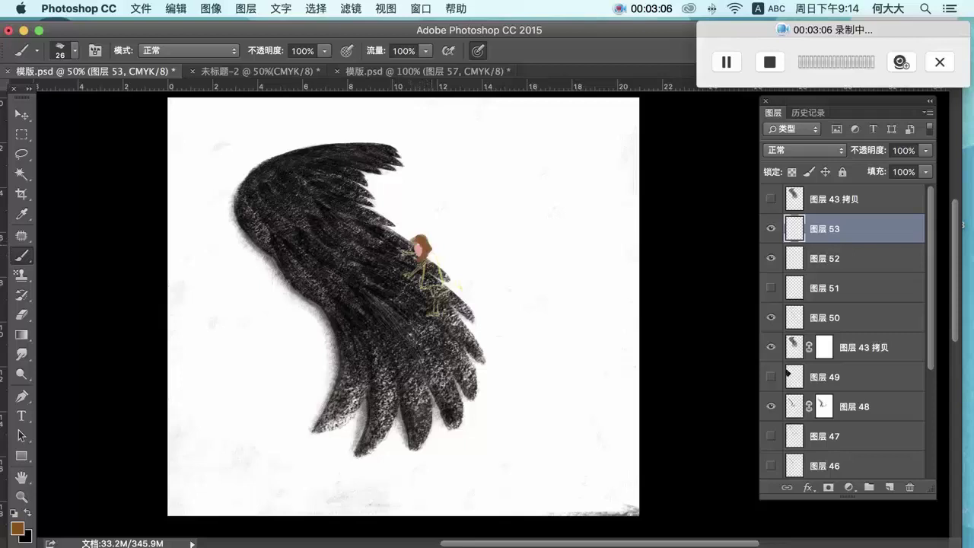
- Paint the girl's dress over the sketched body in bright yellow f6ff00
left_click(17, 526)
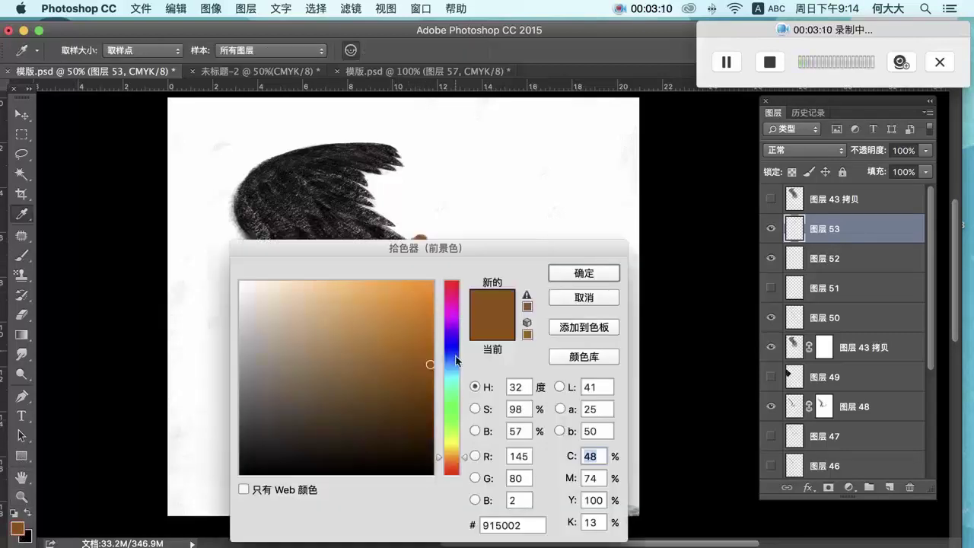
left_click_drag(453, 456, 453, 442)
mouse_move(435, 407)
left_mouse_down()
mouse_move(442, 270)
mouse_move(428, 270)
mouse_move(437, 272)
mouse_move(431, 283)
left_mouse_up()
left_click(583, 273)
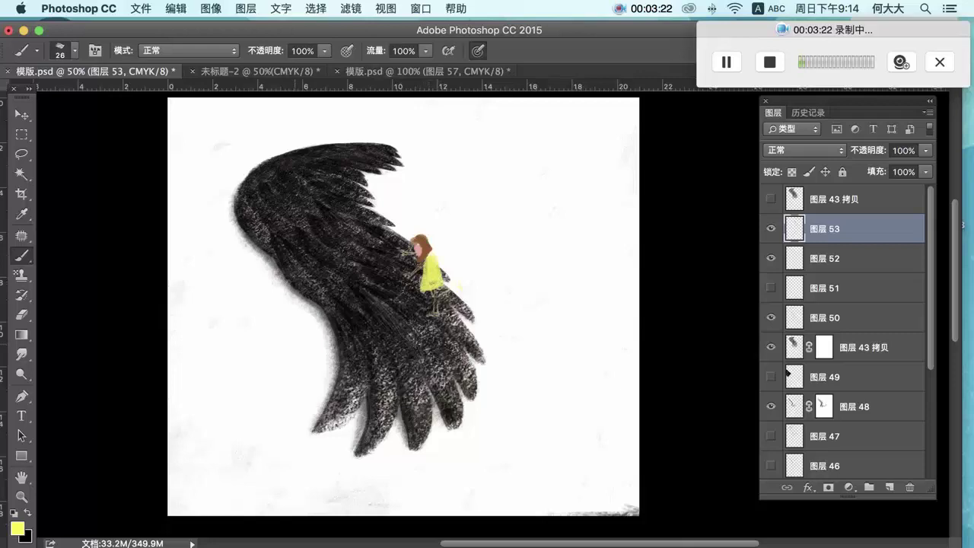
- Change the foreground colour to the warmer yellow ffe400 and paint over the girl's dress with it
left_click(17, 528)
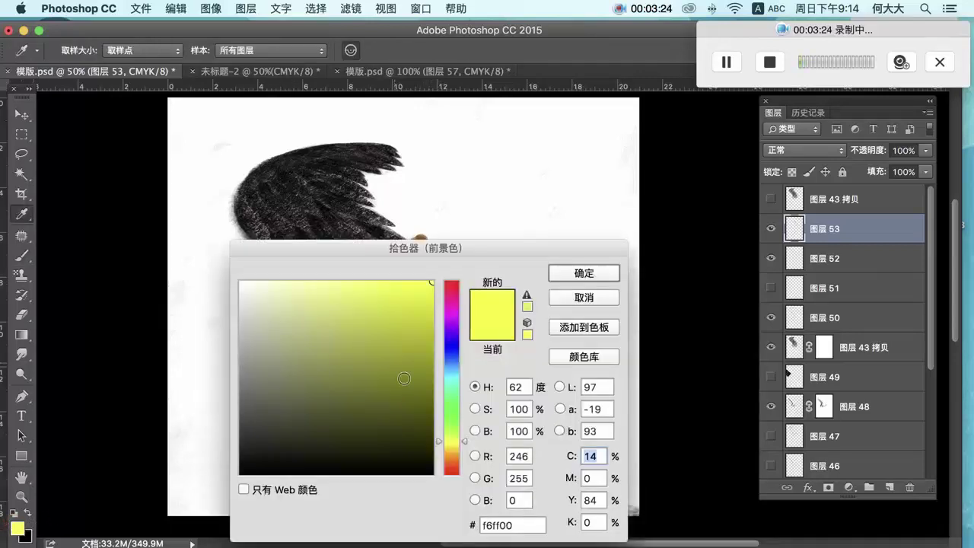
left_click(455, 446)
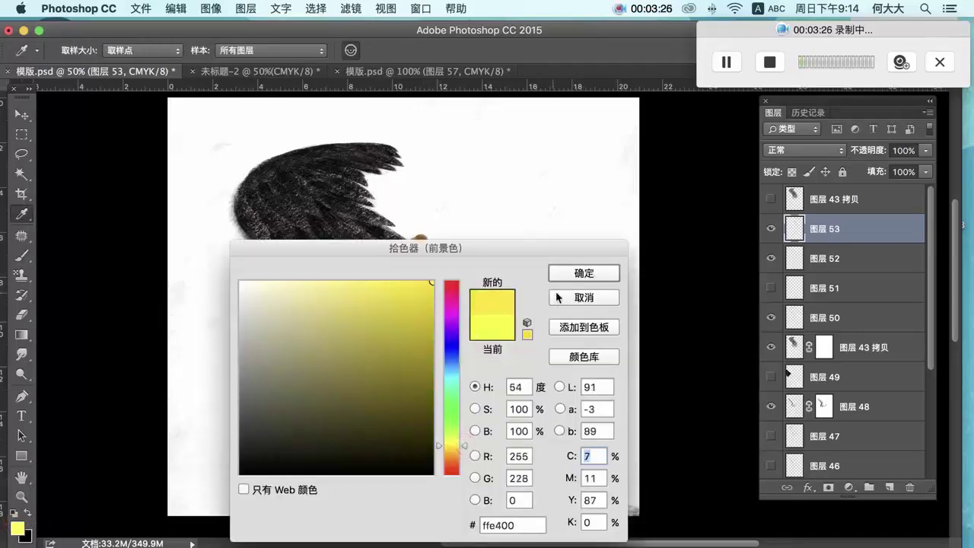
left_click(571, 275)
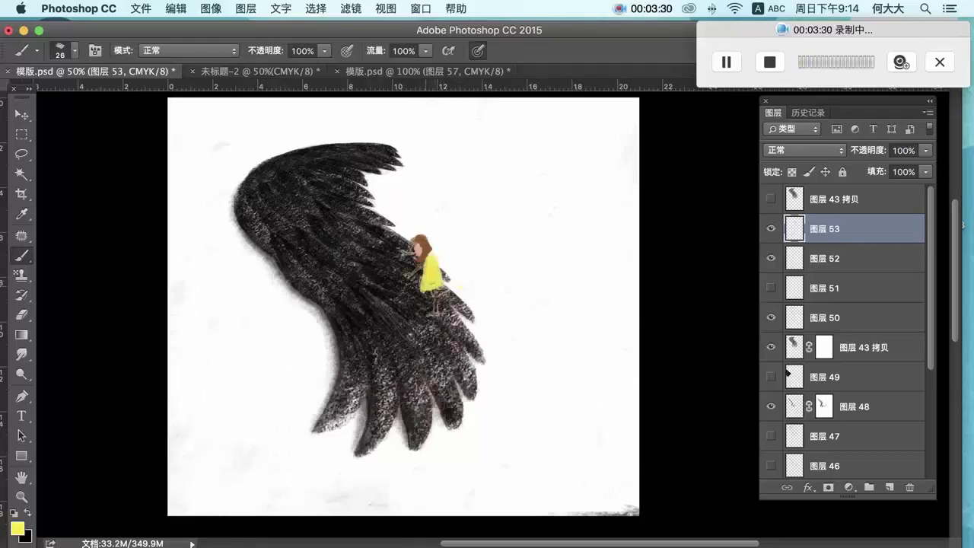
left_click_drag(433, 261, 435, 266)
- Sample the pink of the girl's face, lighten it as the foreground colour, and paint both arms with it
left_click(22, 213)
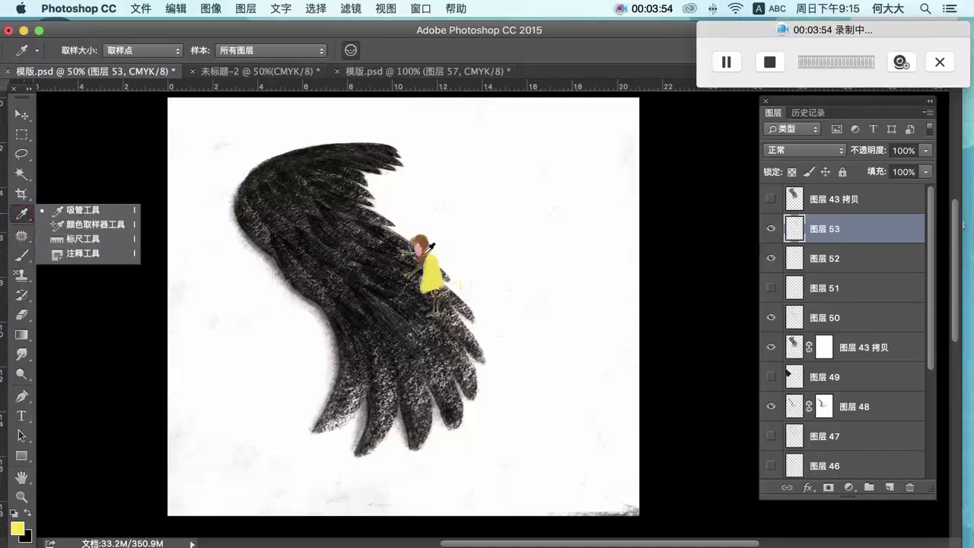
left_click(423, 249)
left_click(423, 249)
left_click(16, 528)
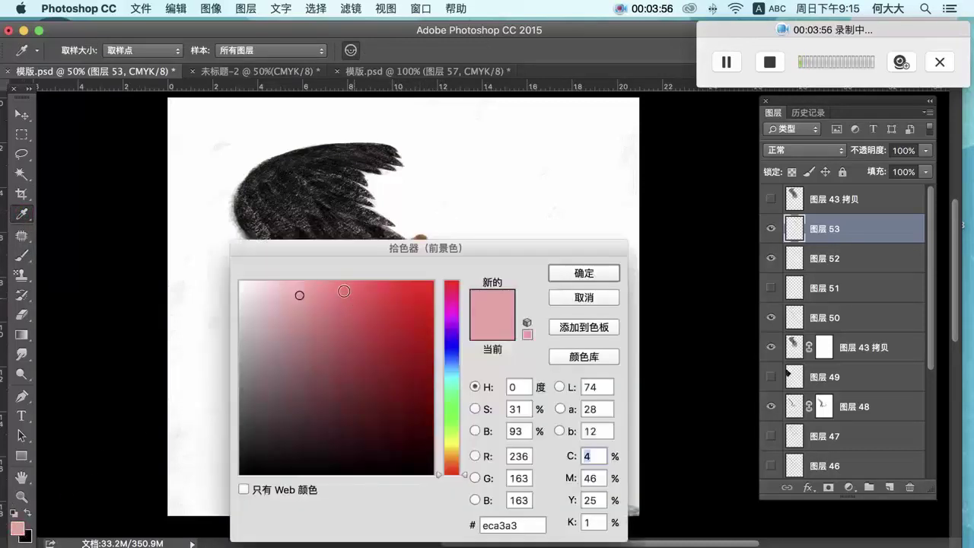
left_click_drag(344, 291, 283, 282)
left_click(562, 271)
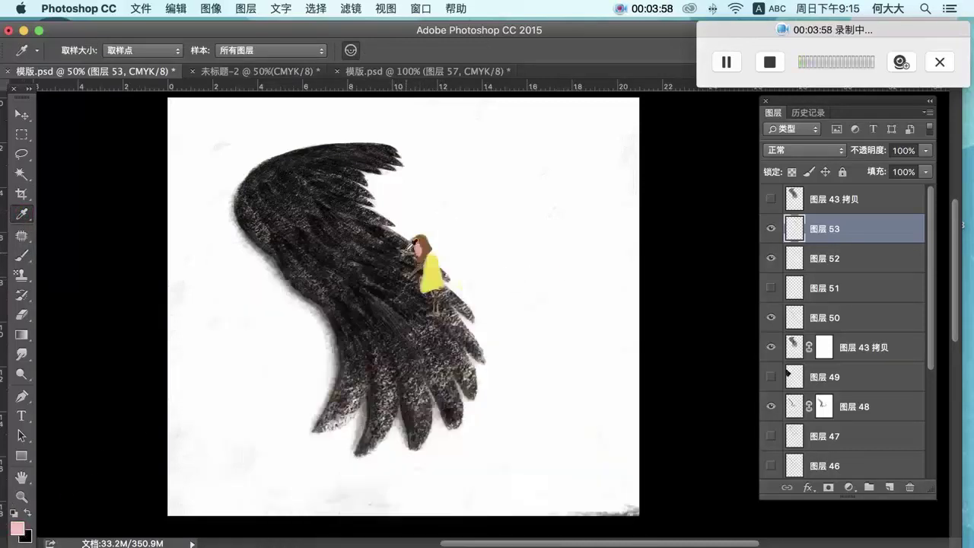
left_click(22, 255)
left_click(92, 252)
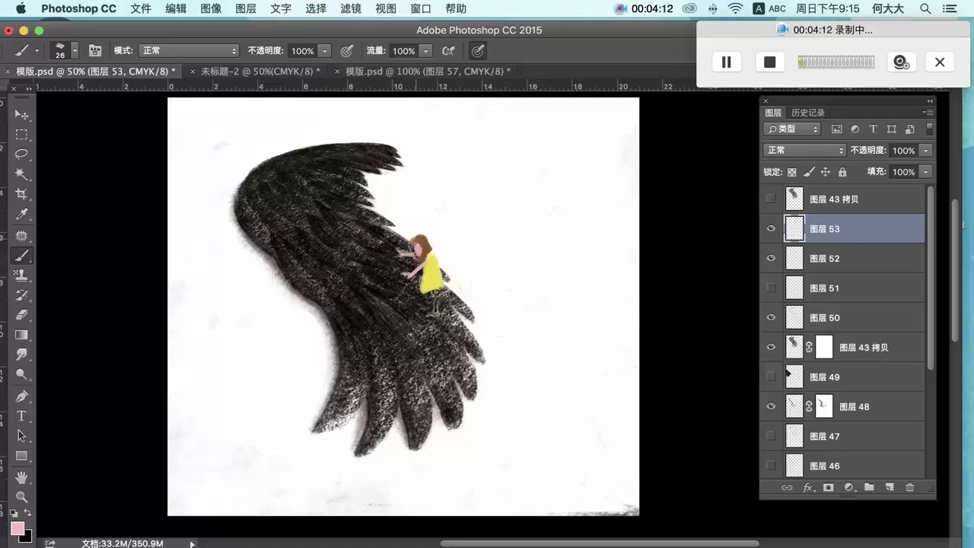
- Paint the girl's raised leg and standing leg below the dress in the light pink
left_click_drag(430, 290, 445, 290)
mouse_move(434, 289)
left_mouse_down()
mouse_move(448, 288)
mouse_move(435, 308)
mouse_move(438, 300)
left_mouse_up()
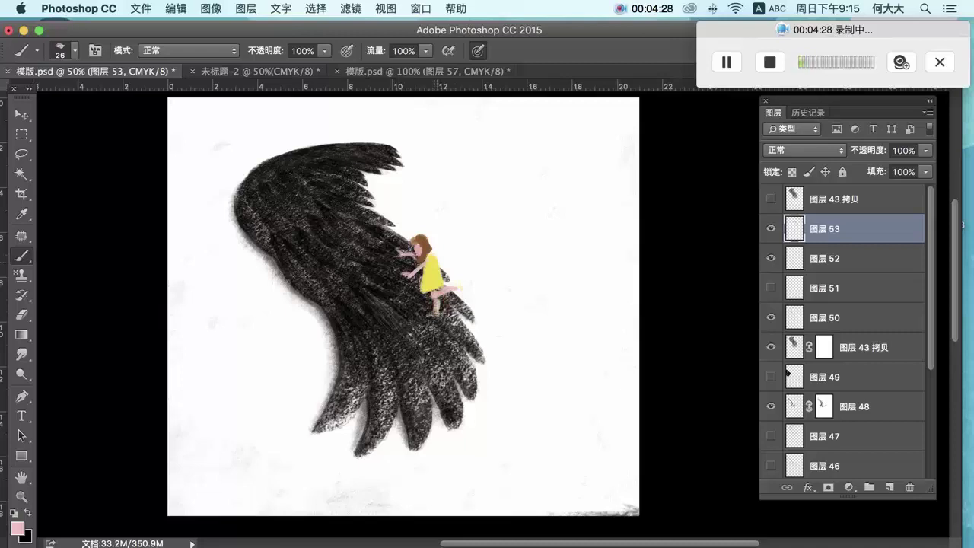
key("super+equal")
key("super+equal")
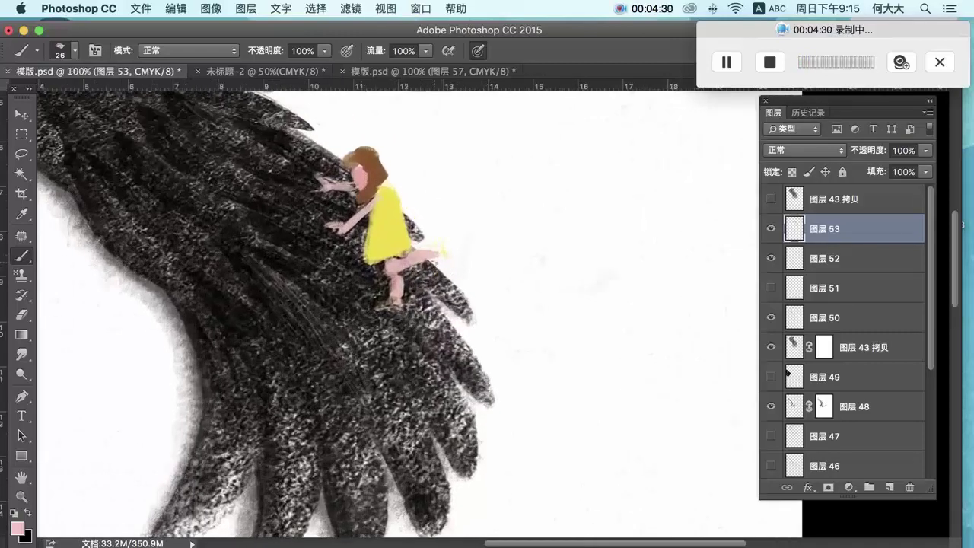
left_click_drag(305, 288, 319, 347)
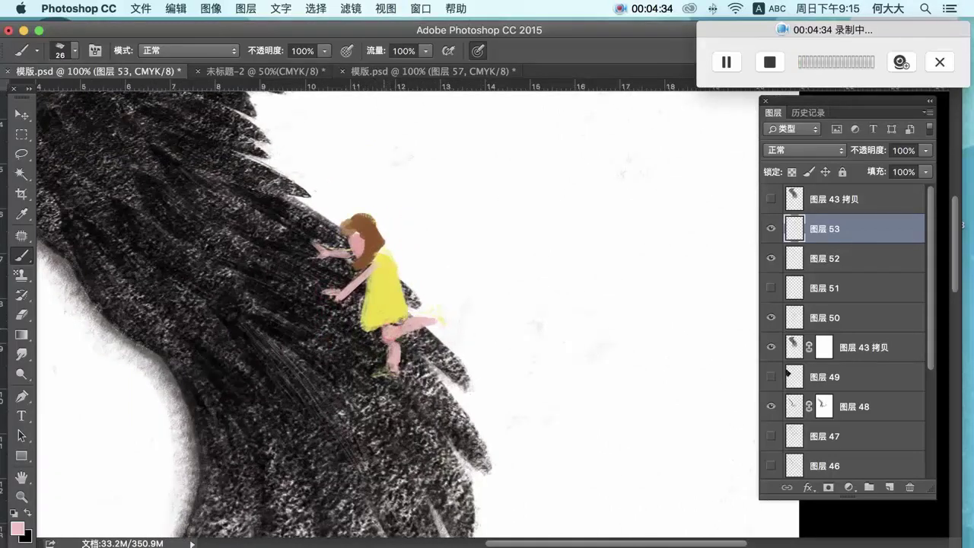
left_click_drag(394, 337, 434, 320)
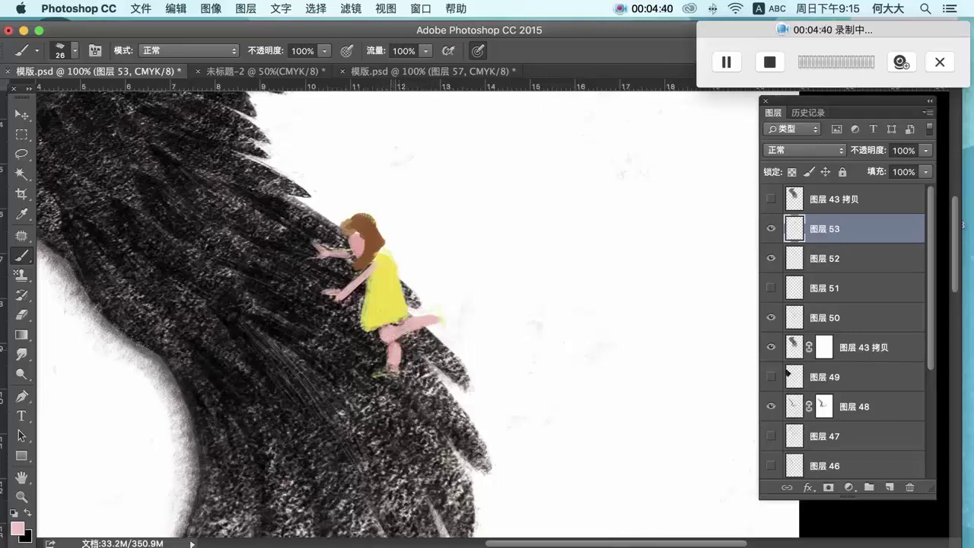
- Change the foreground colour to a deep red
left_click(18, 528)
left_click(402, 313)
left_click(582, 273)
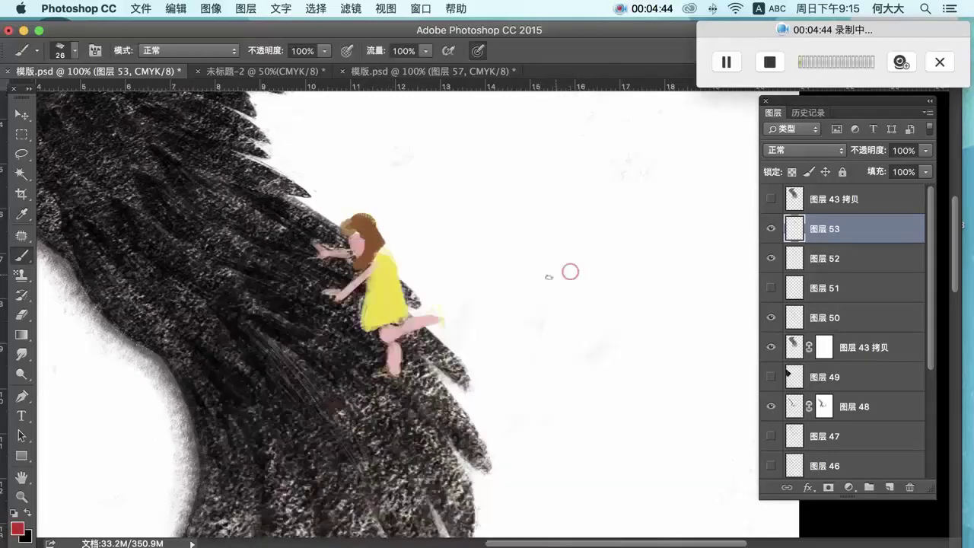
- Try the brush at sizes 5 and 11 pixels
right_click(472, 261)
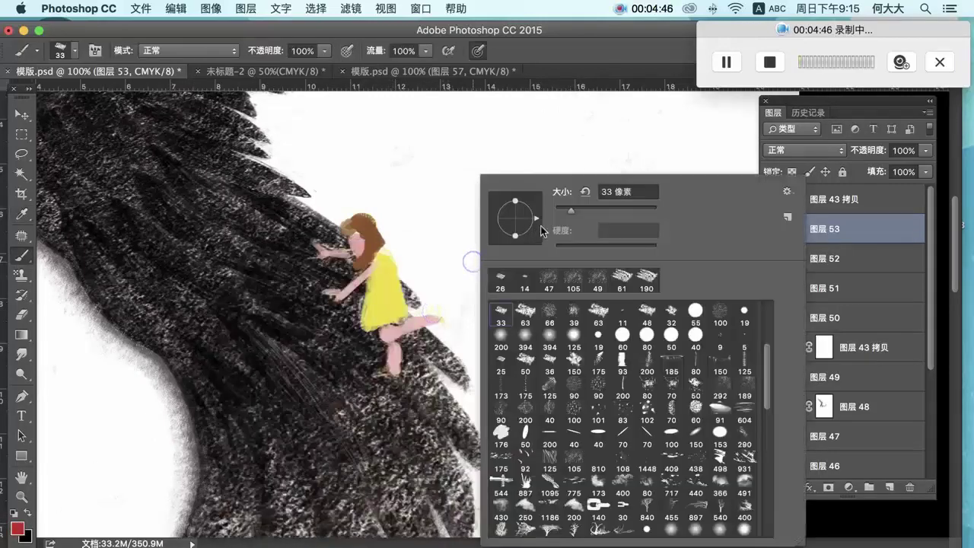
left_click_drag(568, 213, 550, 216)
left_click(434, 313)
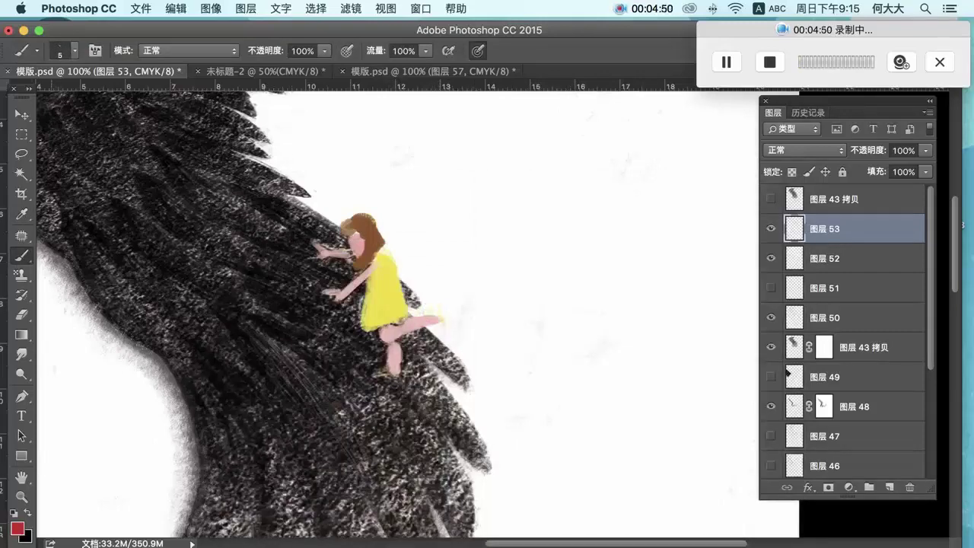
right_click(391, 301)
left_click(477, 211)
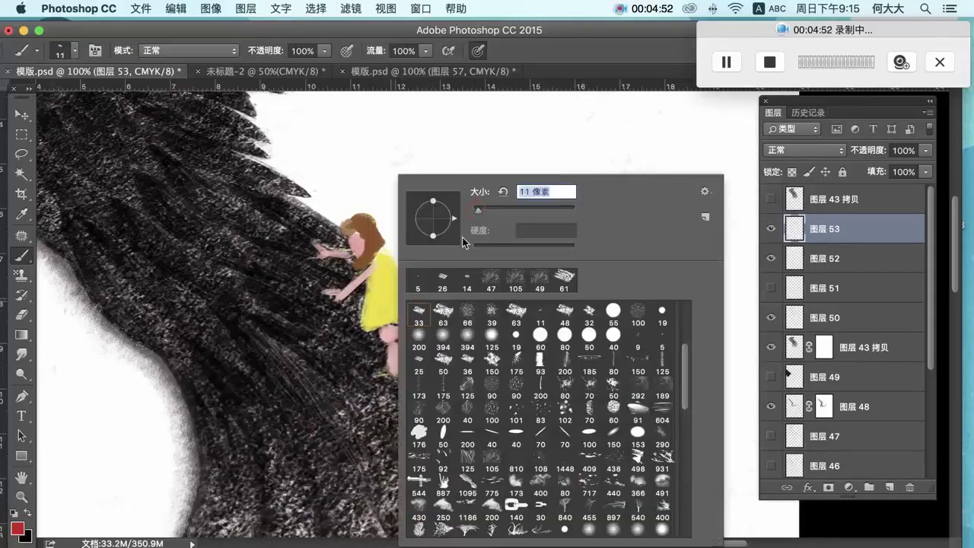
left_click(385, 301)
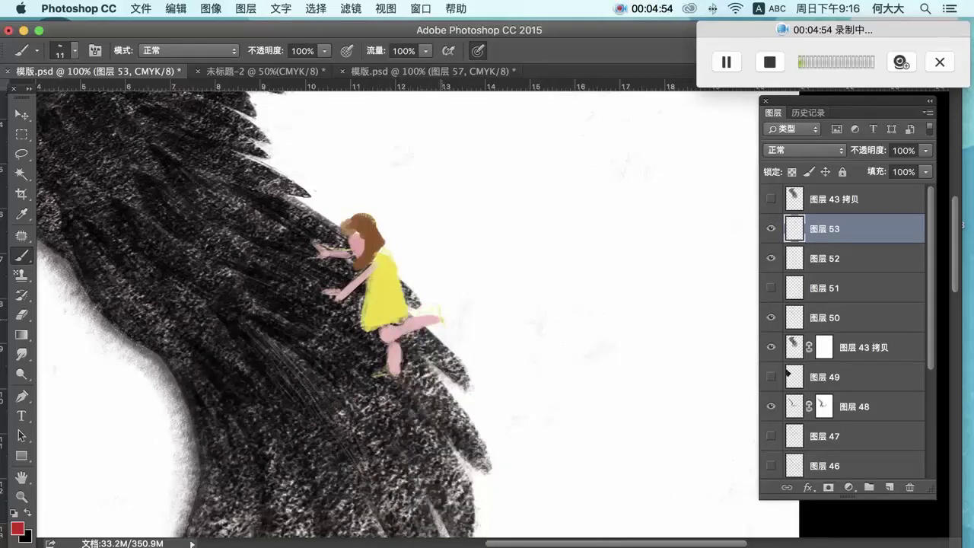
- Paint red shoes on both of the girl's feet using the 25 brush preset at 16 pixels
right_click(435, 297)
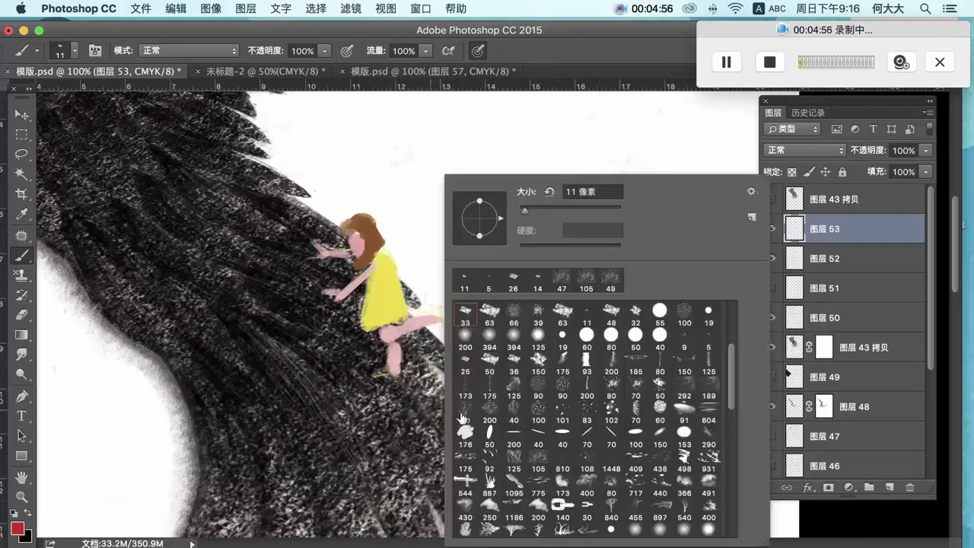
left_click(466, 356)
left_click_drag(530, 207, 525, 209)
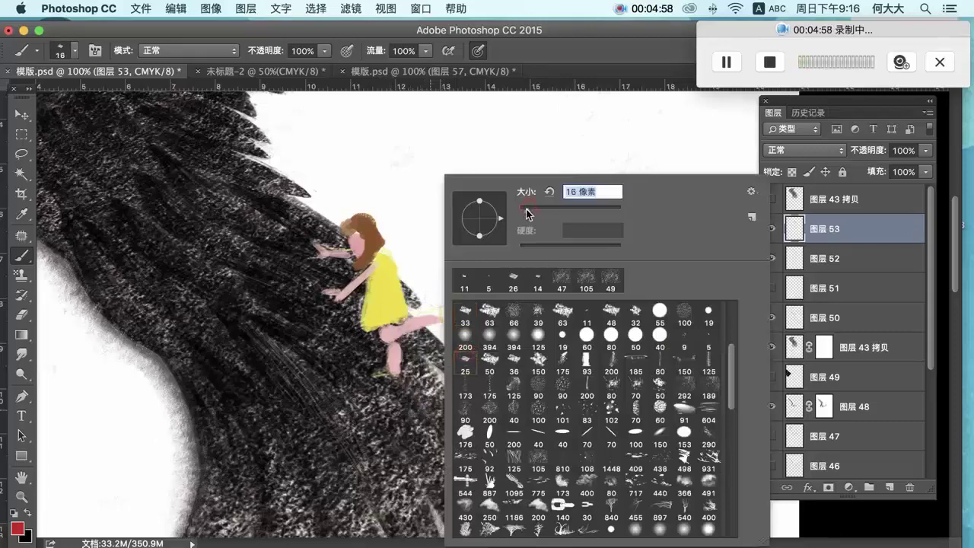
left_click(430, 312)
left_click_drag(438, 313, 441, 330)
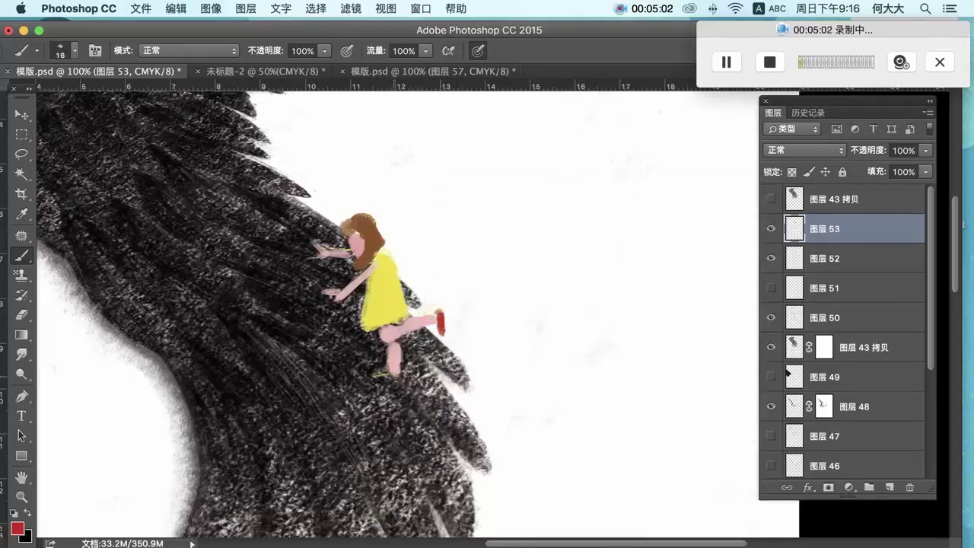
mouse_move(392, 366)
left_mouse_down()
mouse_move(400, 372)
mouse_move(378, 377)
left_mouse_up()
- Trim the dress edges with the Eraser using the 25 brush preset at 11 pixels, and hide sketch layer 图层 52
left_click(22, 313)
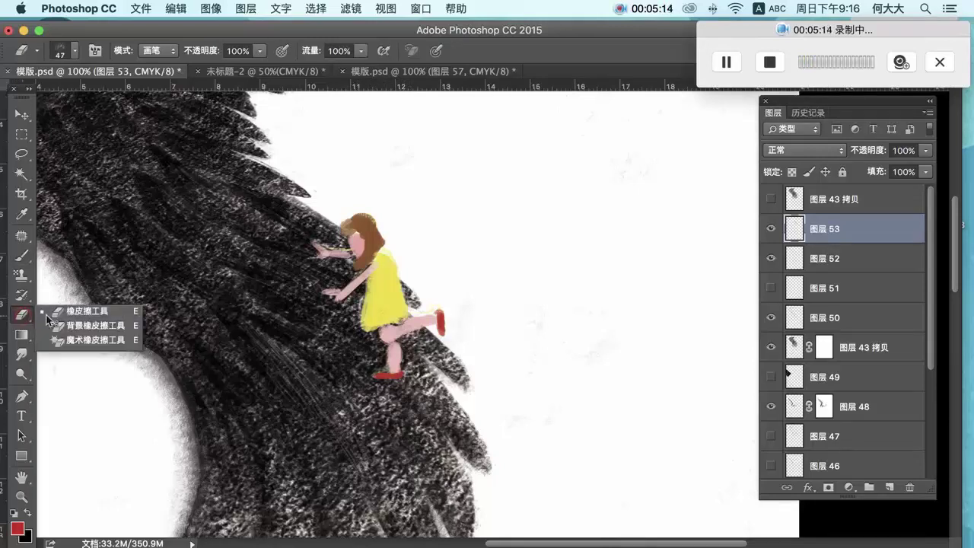
right_click(384, 247)
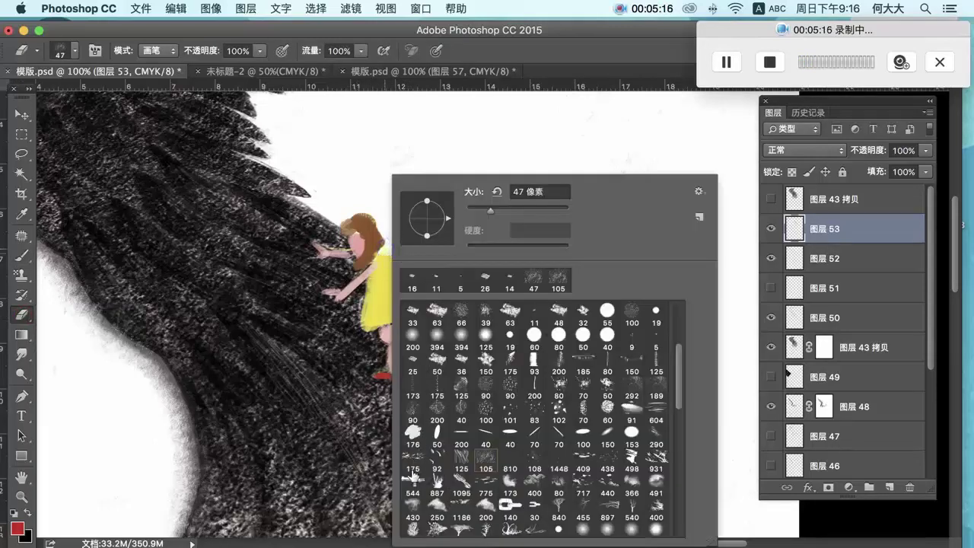
left_click(412, 358)
left_click_drag(478, 210, 472, 211)
key("Return")
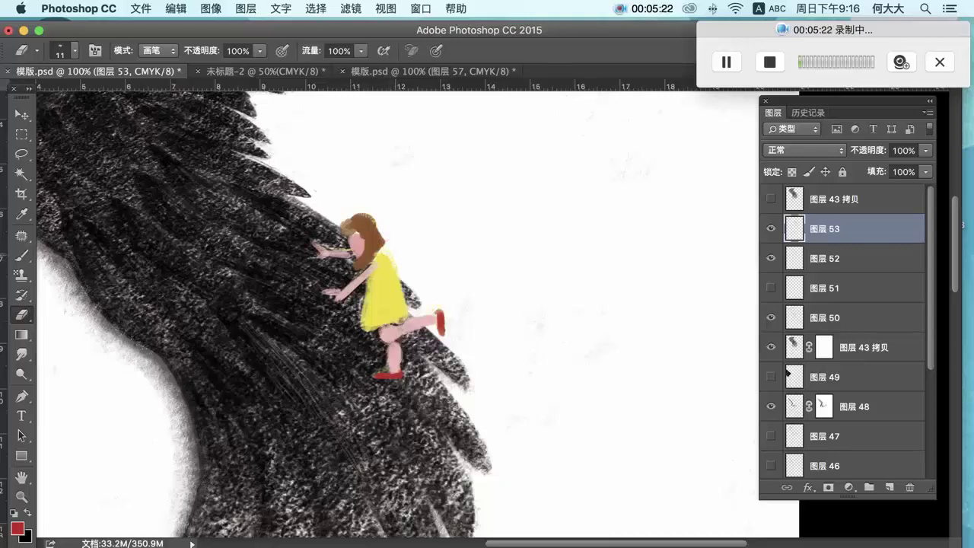
left_click(771, 258)
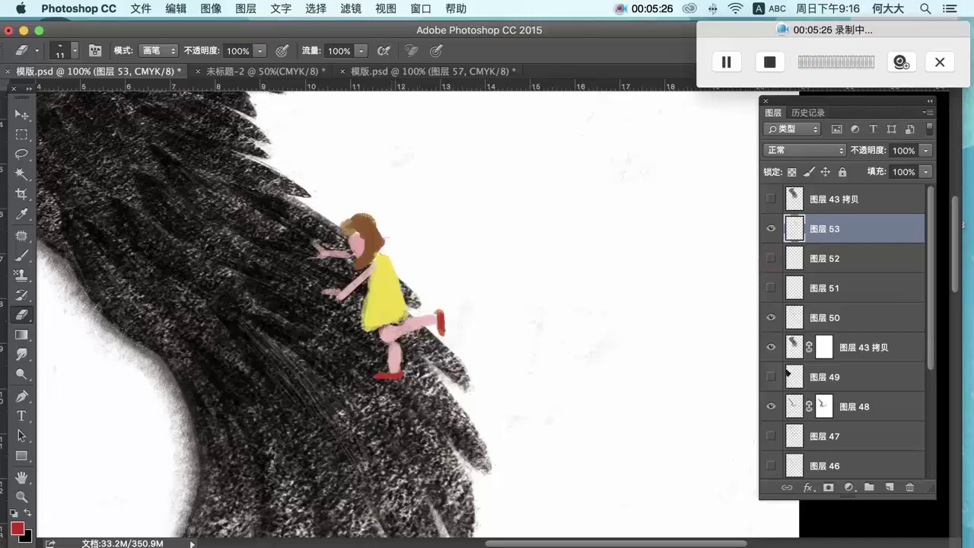
- Change the foreground colour to a bright yellow and touch up the sides and hem of the dress with the brush
left_click(22, 256)
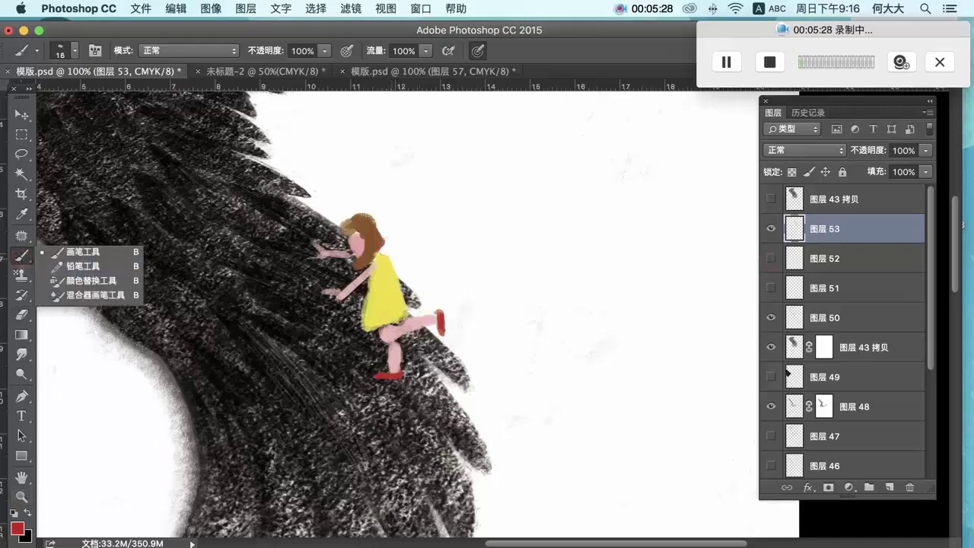
left_click(16, 528)
left_click_drag(454, 450, 454, 447)
left_click_drag(429, 311, 445, 277)
left_click(584, 274)
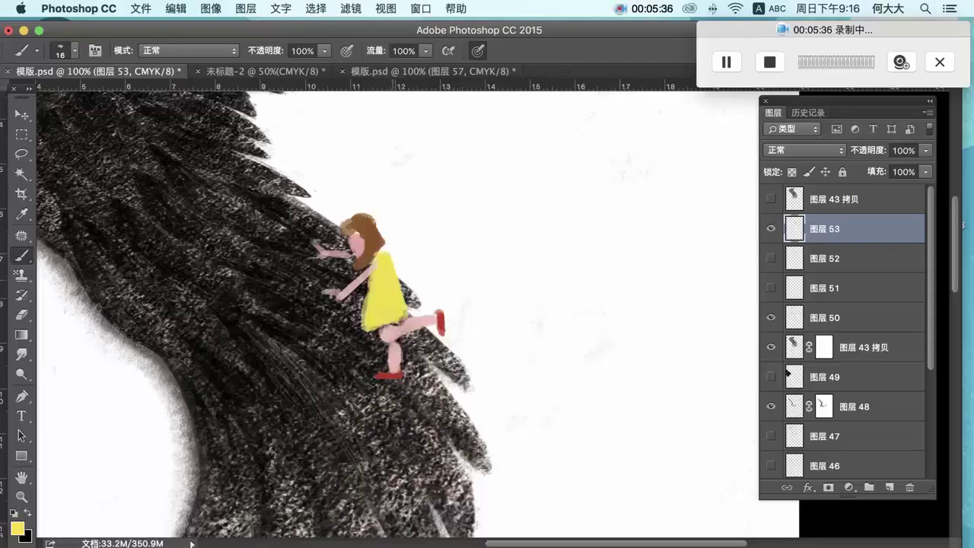
left_click_drag(392, 269, 404, 306)
mouse_move(395, 269)
left_mouse_down()
mouse_move(404, 304)
mouse_move(366, 312)
mouse_move(362, 327)
left_mouse_up()
left_click(364, 317)
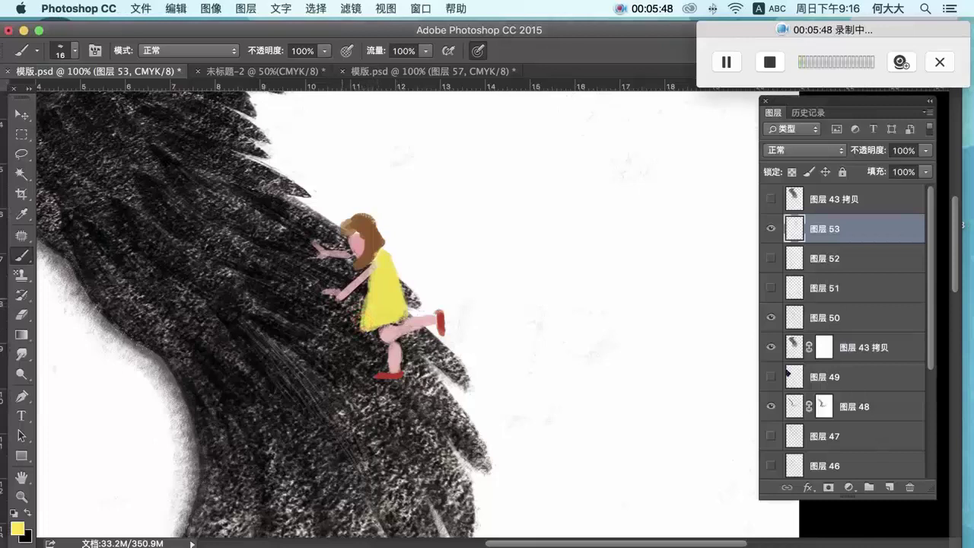
- Sample the skin colour, lighten it to f9c3c2, and repaint the girl's arms, hands and face with the brush
left_click(22, 213)
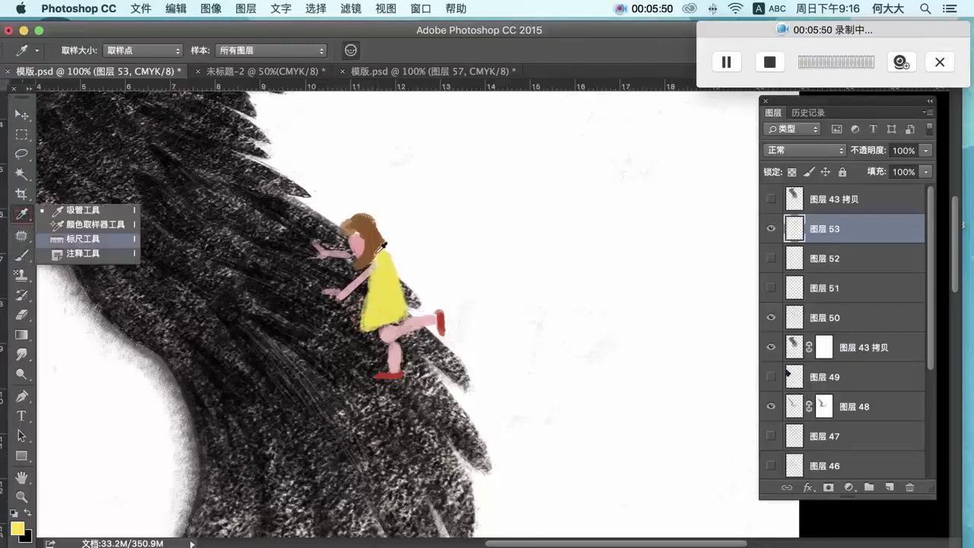
left_click(357, 285)
left_click(17, 527)
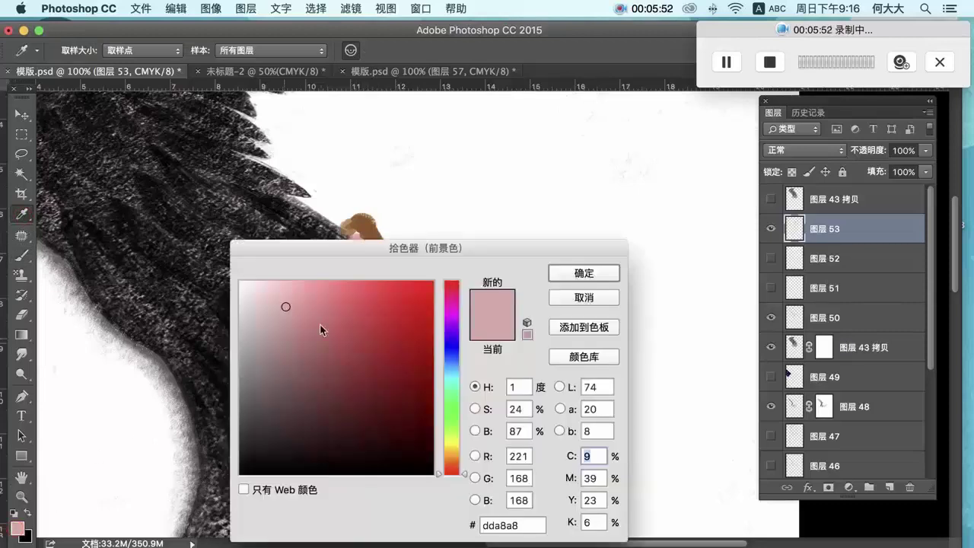
left_click(281, 291)
left_click(282, 282)
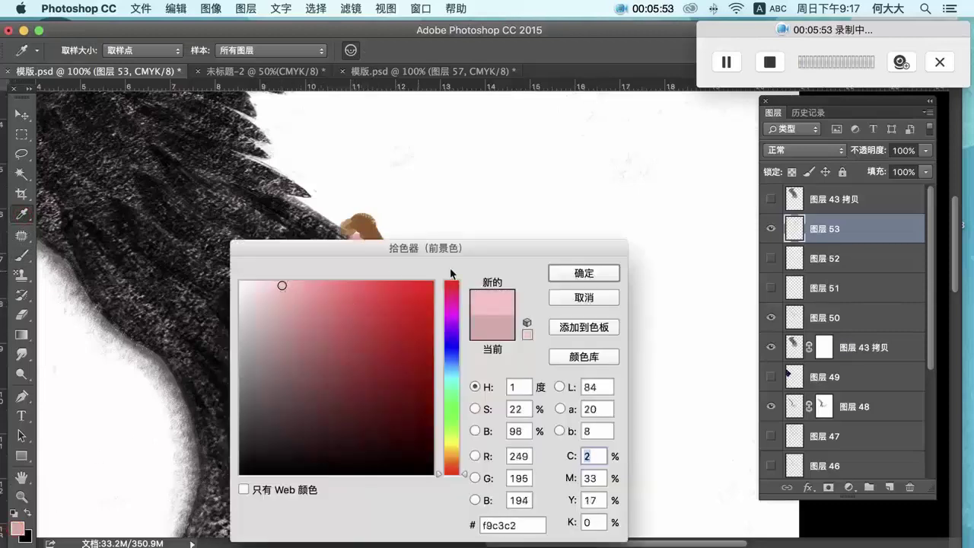
left_click(564, 274)
left_click(21, 255)
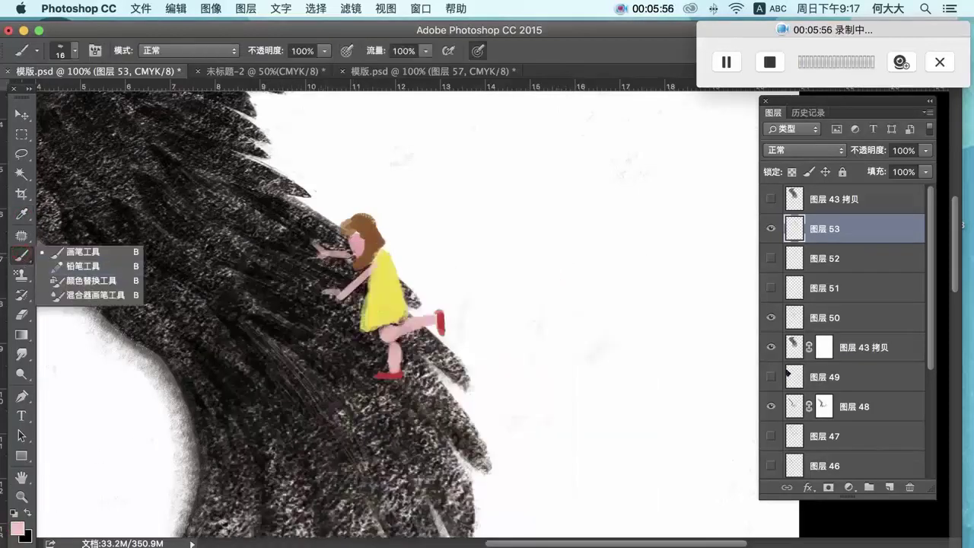
left_click(98, 251)
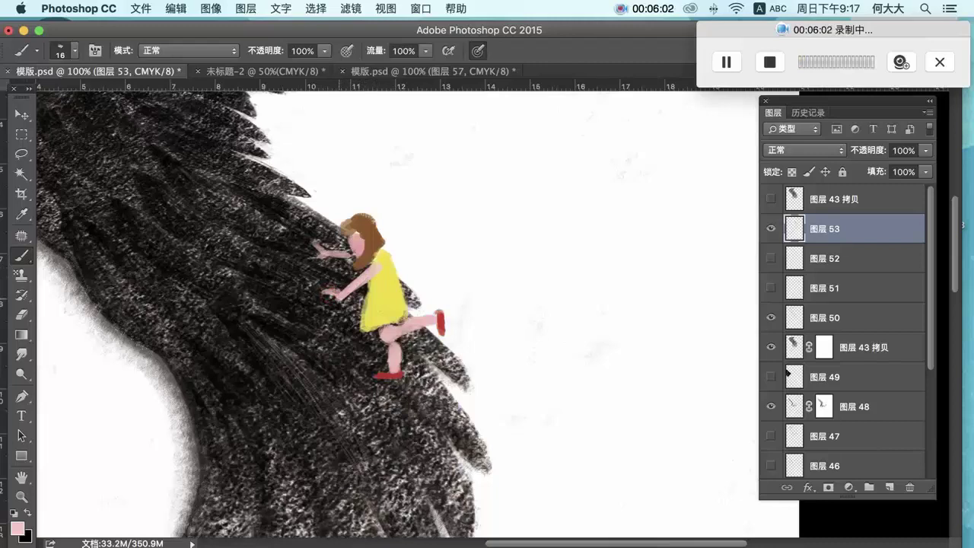
left_click(330, 295)
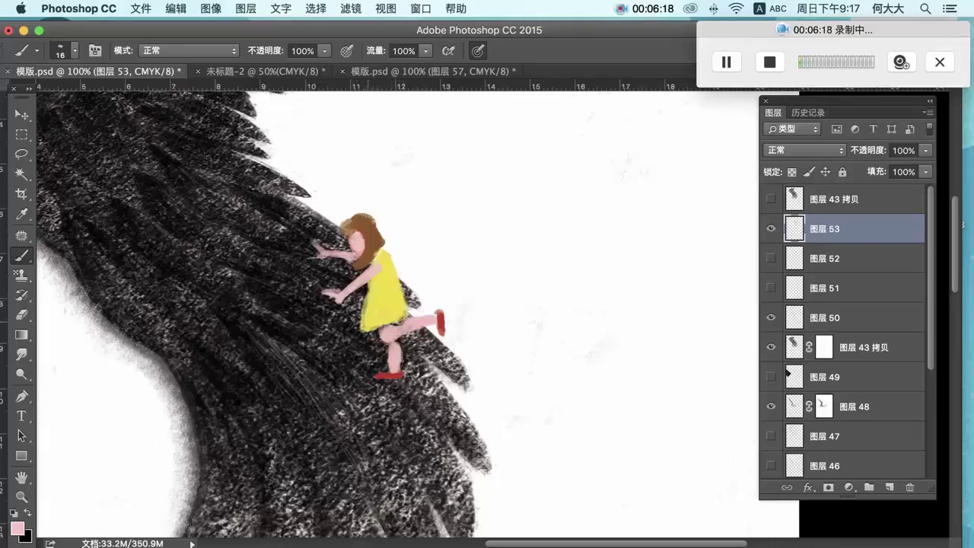
- Slim the girl's legs and red shoes by erasing along their edges with the 11-pixel Eraser
left_click(22, 314)
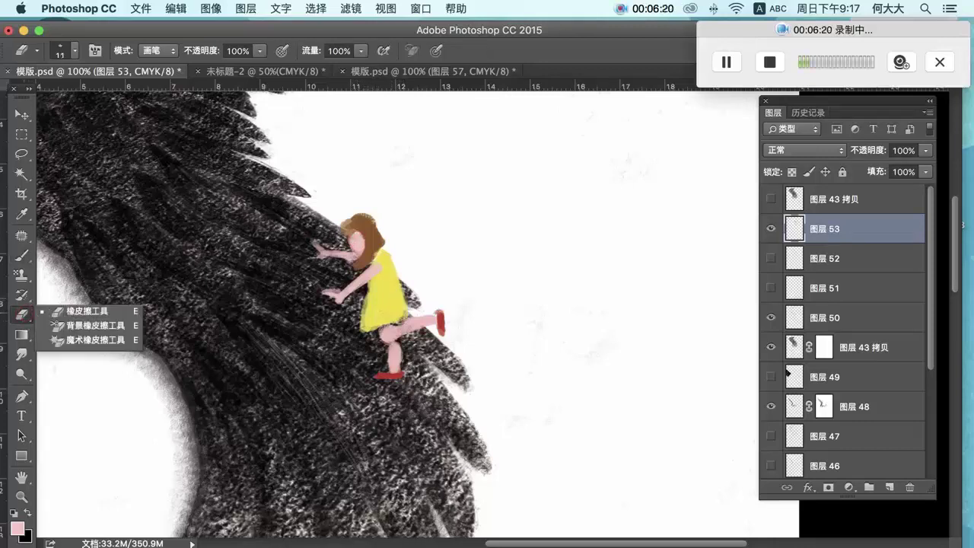
left_click(84, 308)
left_click_drag(386, 355, 388, 363)
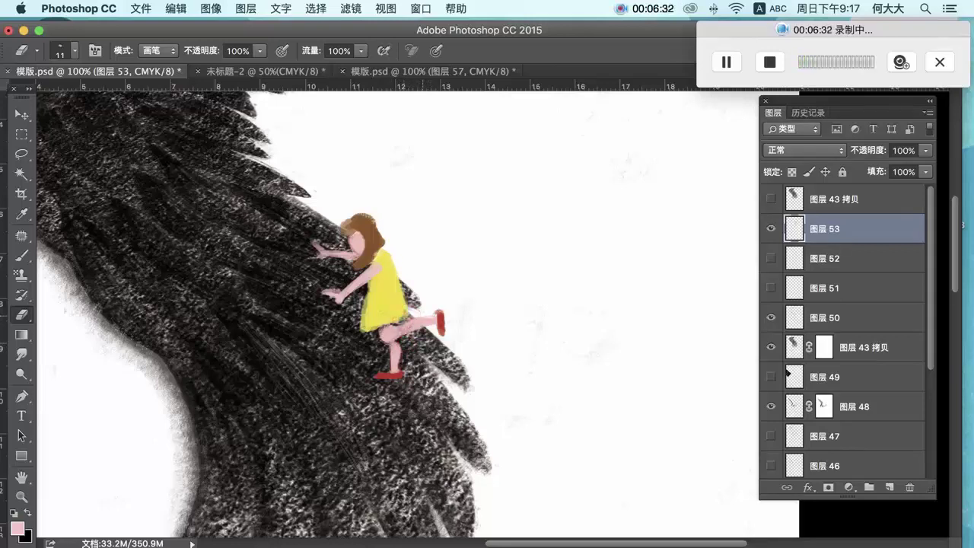
left_click_drag(382, 343, 401, 339)
left_click_drag(452, 316, 436, 336)
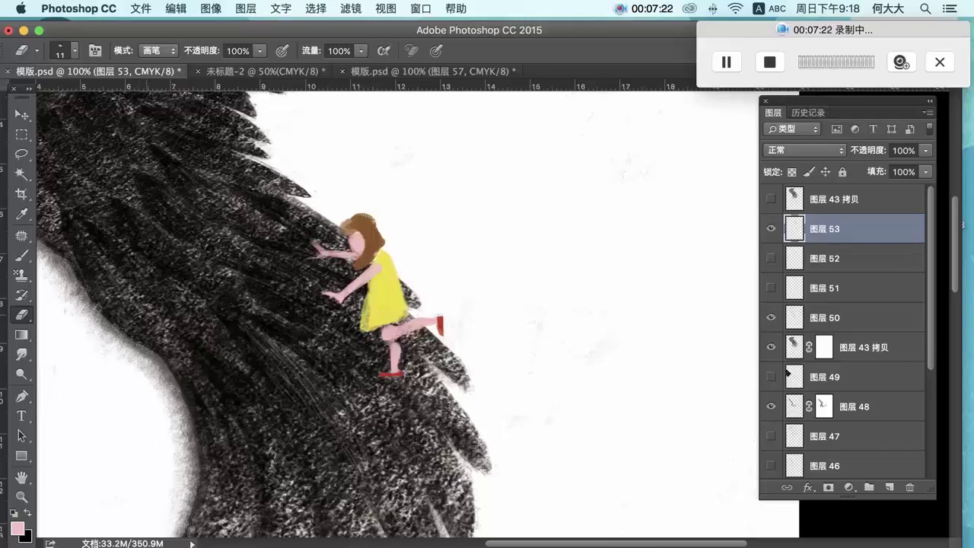
- Change the foreground colour to a deeper pink and paint a blush on the girl's cheek with the brush at 7 pixels
left_click(17, 527)
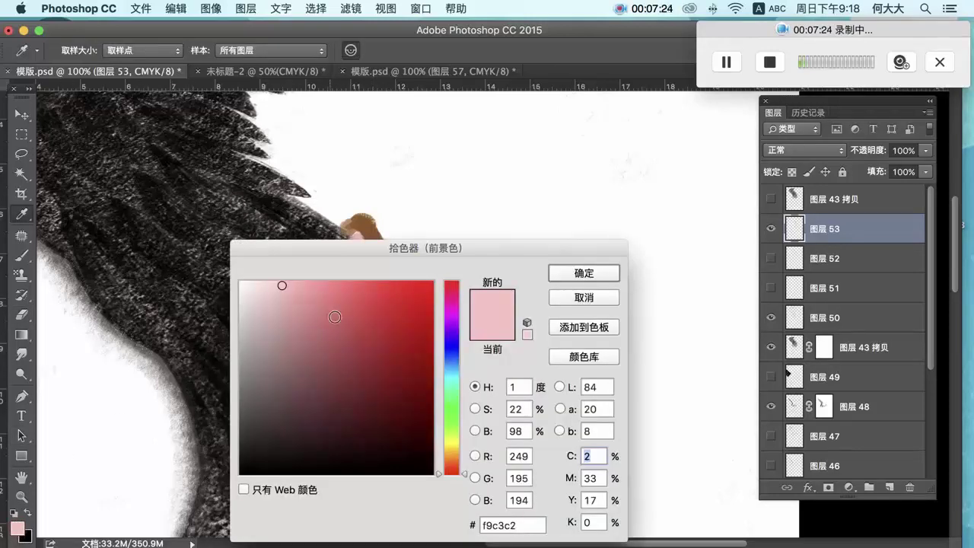
left_click(337, 297)
left_click(341, 293)
left_click(583, 273)
key("e")
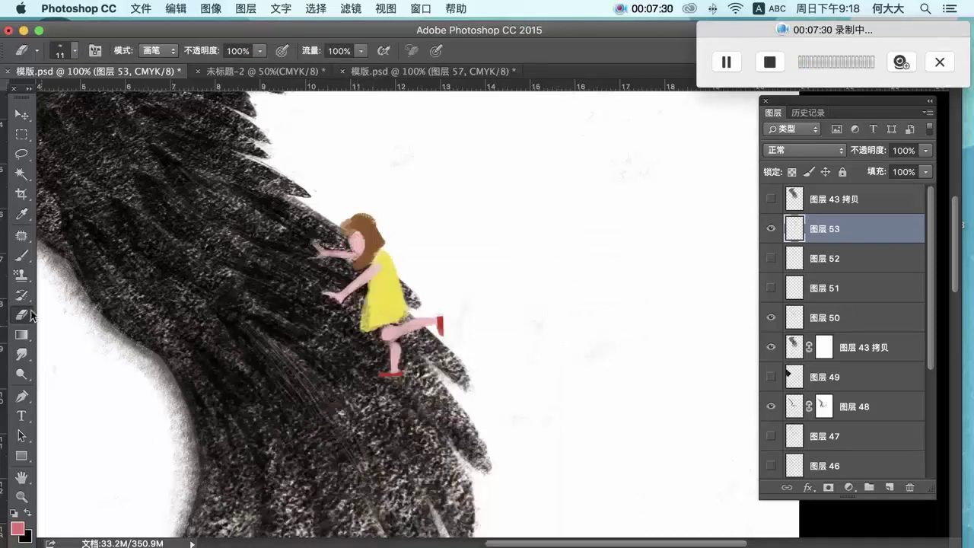
left_click(21, 257)
right_click(347, 263)
left_click_drag(429, 212, 424, 213)
left_click(515, 53)
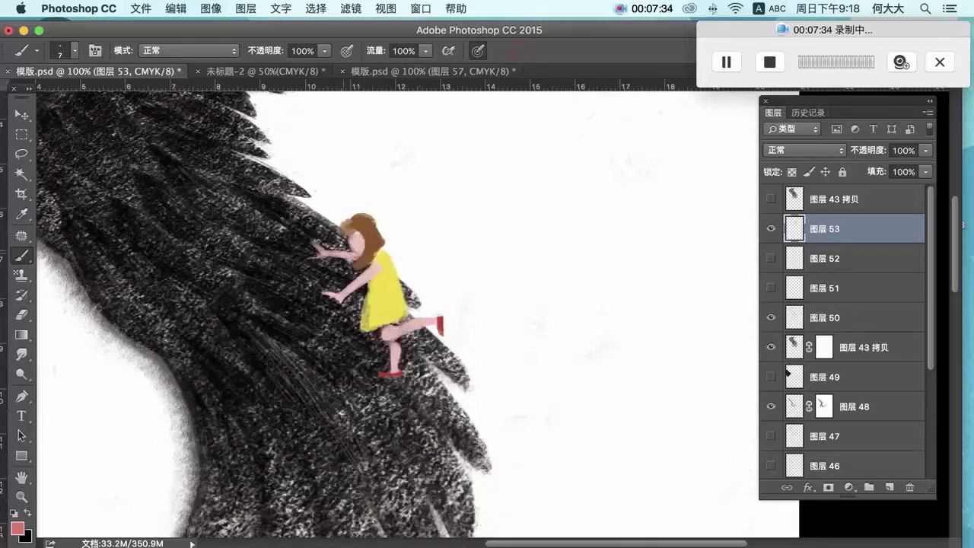
left_click_drag(352, 237, 351, 246)
- Undo the last stroke and shade the tops of the girl's legs below the dress hem with the same deeper pink
key("super+Tab")
key("super+Tab")
key("super+z")
mouse_move(381, 327)
left_mouse_down()
mouse_move(388, 335)
mouse_move(381, 328)
left_mouse_up()
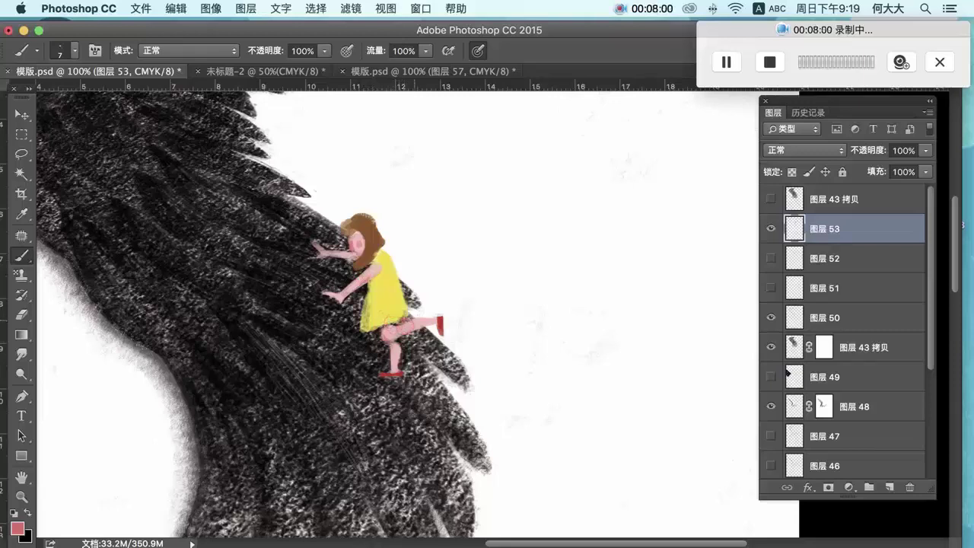
mouse_move(406, 328)
left_mouse_down()
mouse_move(423, 320)
mouse_move(388, 337)
mouse_move(400, 329)
left_mouse_up()
mouse_move(390, 343)
left_mouse_down()
mouse_move(394, 362)
mouse_move(399, 346)
mouse_move(391, 361)
mouse_move(380, 317)
mouse_move(330, 361)
left_mouse_up()
- Set the foreground colour to brownish red 934f4e and darken the shadows on the thighs and standing leg
left_click(17, 528)
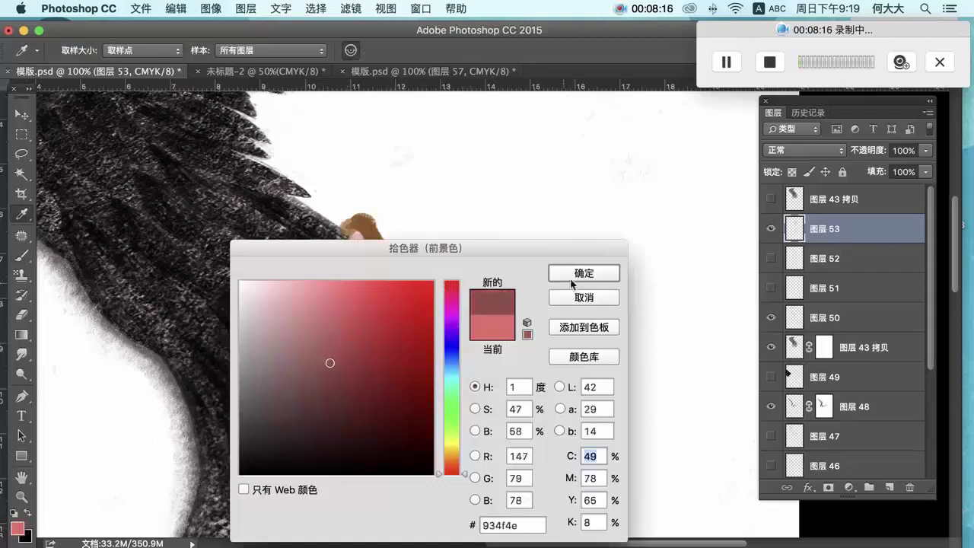
left_click(584, 272)
left_click_drag(382, 328, 379, 321)
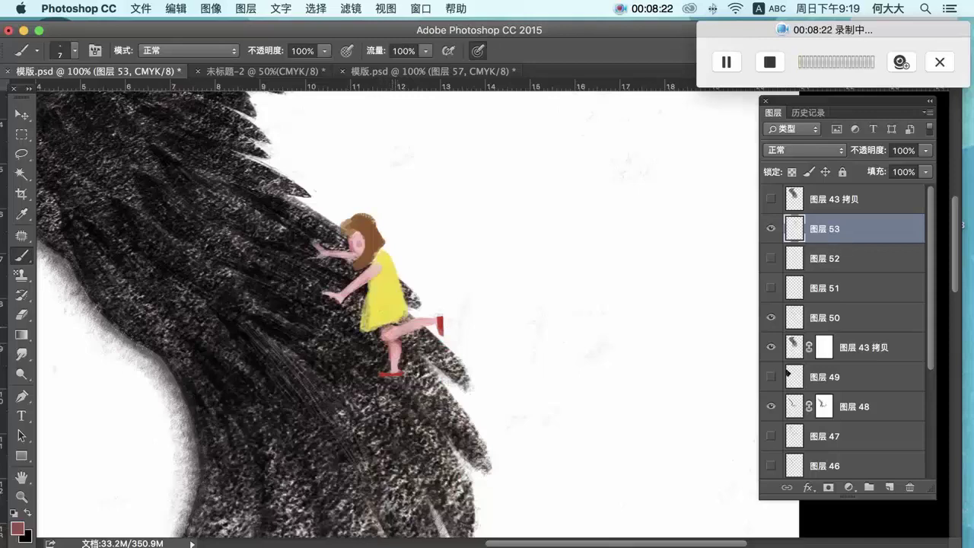
left_click_drag(391, 338, 395, 343)
left_click_drag(385, 337, 394, 350)
- Set the foreground colour to olive green b0b525 for painting with the brush
left_click(17, 528)
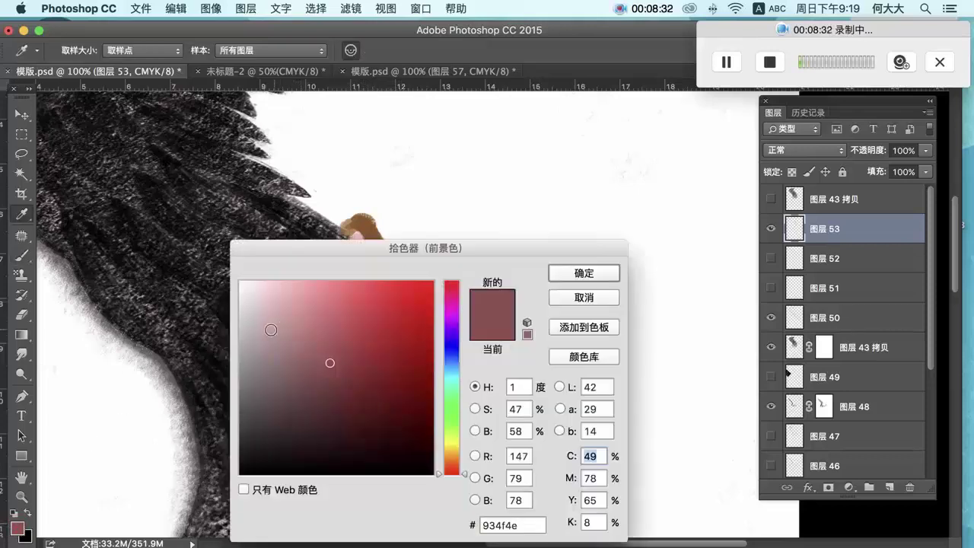
left_click(311, 300)
left_click(451, 441)
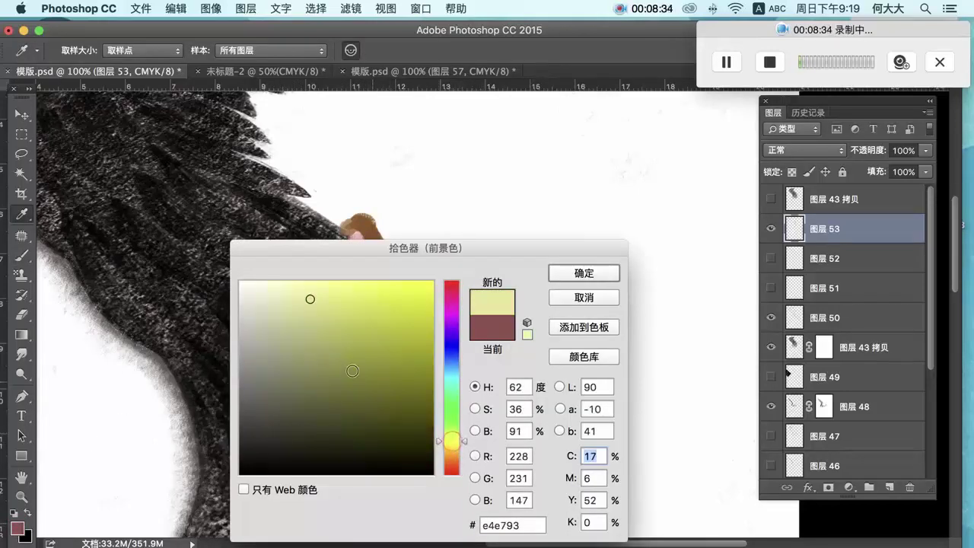
left_click(334, 308)
left_click(407, 295)
left_click_drag(411, 298, 393, 339)
left_click(584, 272)
key("b")
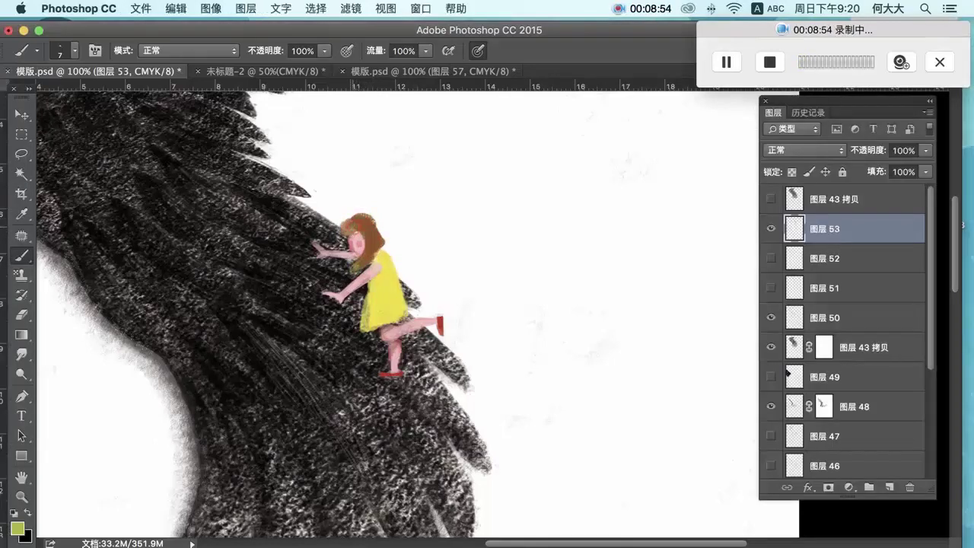
- Trim the back edge of the girl's hair with the Eraser at 11 pixels
left_click(22, 313)
left_click(385, 238)
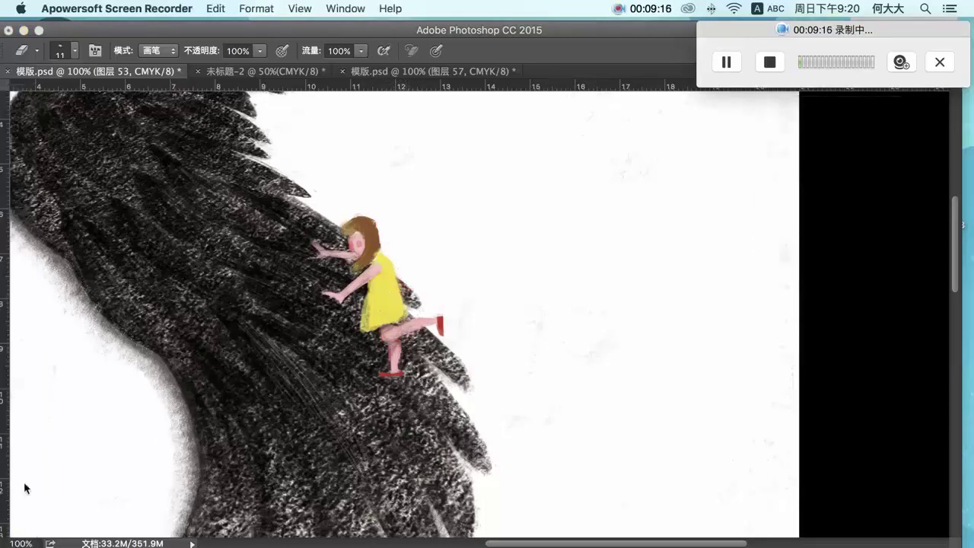
left_click(23, 481)
- Set the foreground colour to orange-brown d48905
left_click(17, 527)
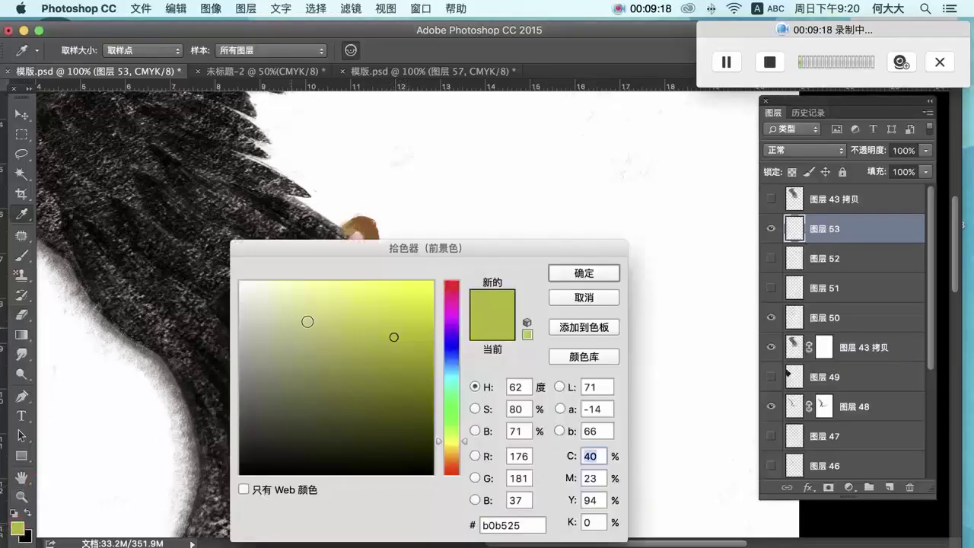
left_click_drag(451, 441, 449, 451)
mouse_move(395, 338)
left_mouse_down()
mouse_move(399, 322)
mouse_move(430, 301)
left_mouse_up()
left_click_drag(455, 450, 454, 454)
left_click_drag(419, 316, 421, 322)
left_click(585, 273)
key("e")
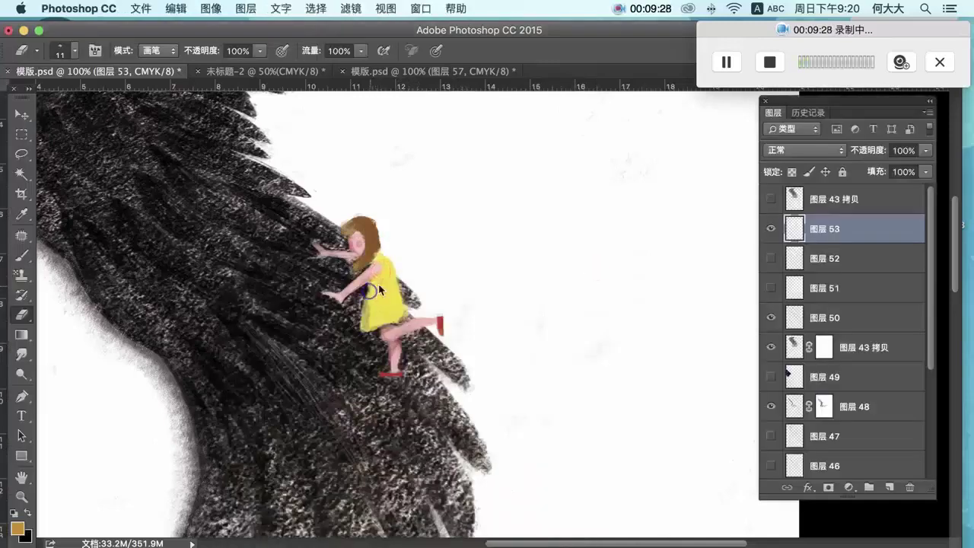
- Reduce the Eraser to 5 pixels and erase thin vertical fold lines into the yellow dress
right_click(378, 283)
type("5")
key("Return")
mouse_move(378, 283)
left_mouse_down()
mouse_move(370, 283)
mouse_move(374, 305)
mouse_move(385, 308)
mouse_move(385, 286)
mouse_move(391, 312)
mouse_move(374, 301)
mouse_move(368, 318)
mouse_move(388, 322)
left_mouse_up()
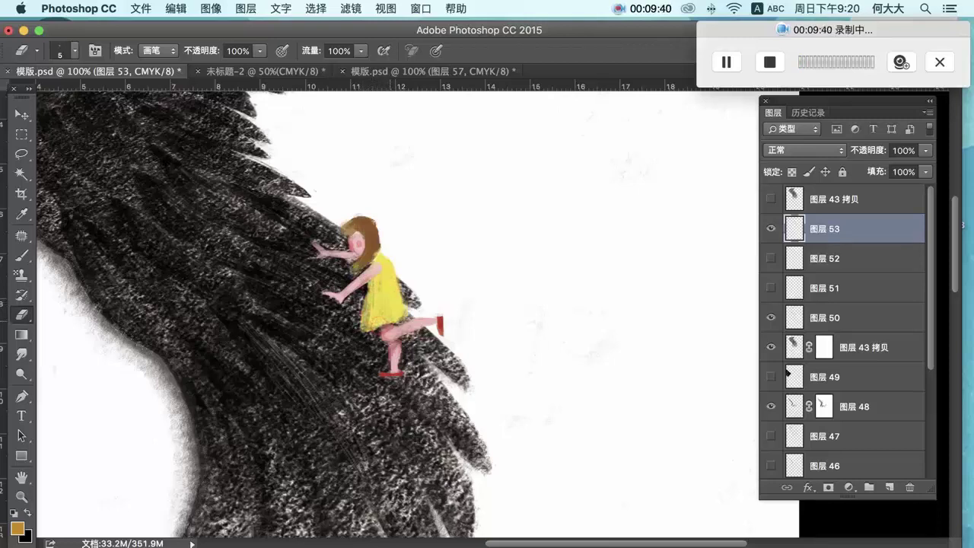
key("Tab")
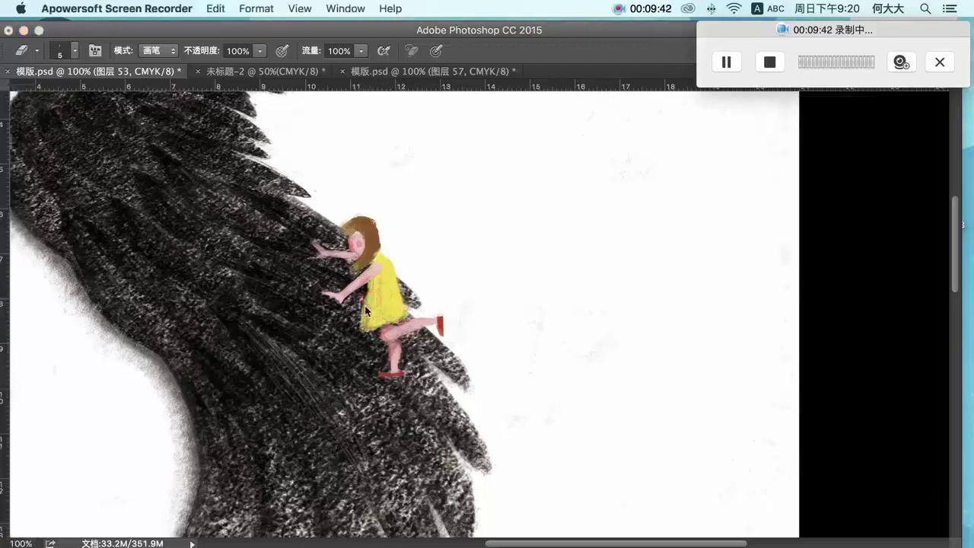
left_click(365, 311)
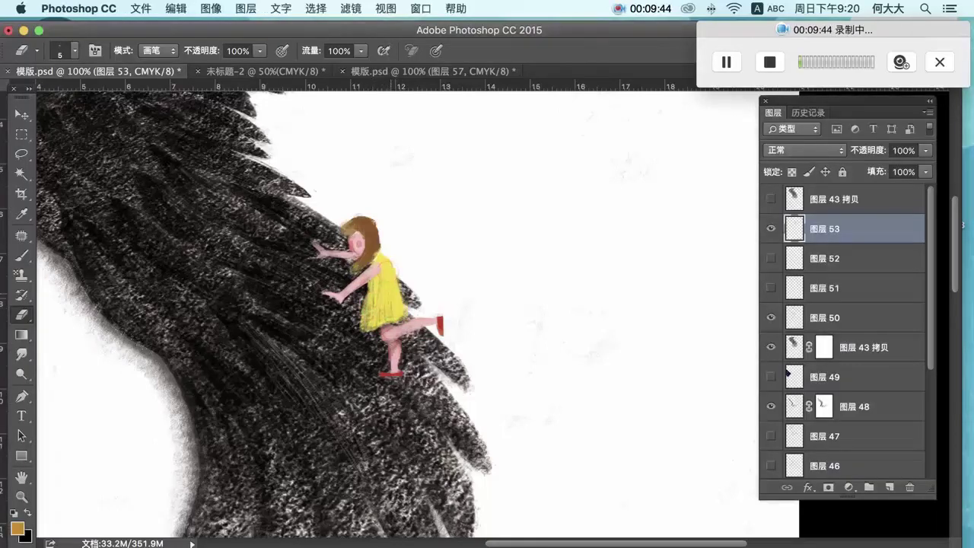
- Set the foreground colour to light yellow edf478 and brush highlights along the dress folds
left_click(17, 527)
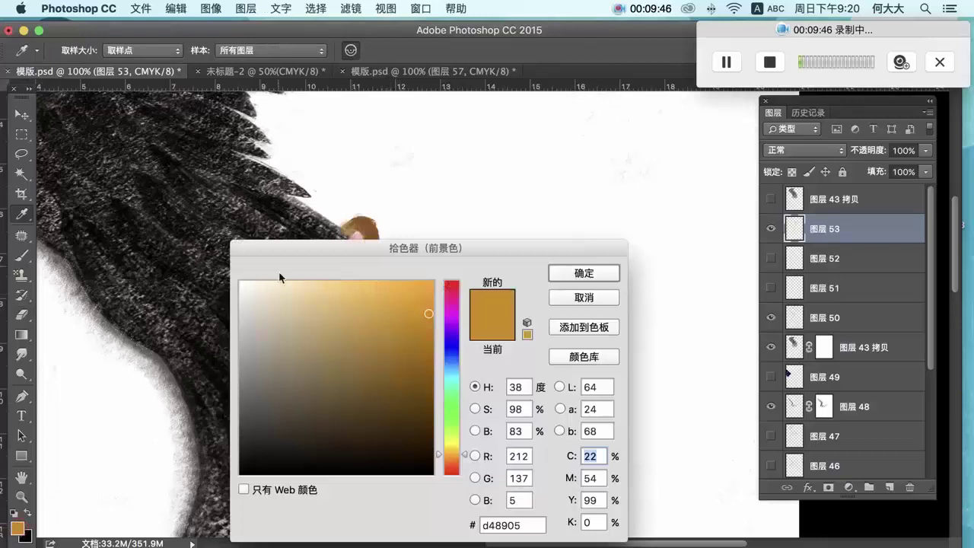
left_click_drag(445, 444, 449, 440)
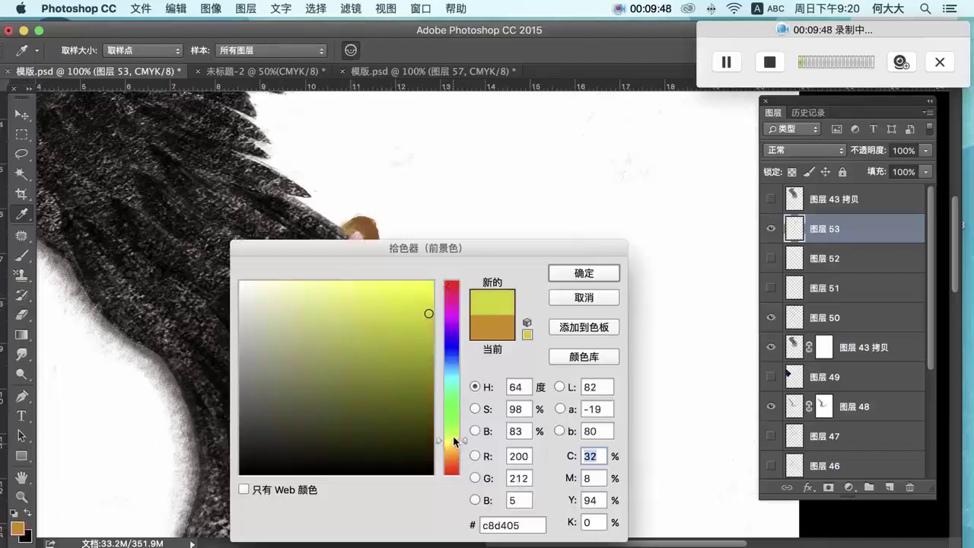
left_click(339, 290)
left_click(582, 273)
key("e")
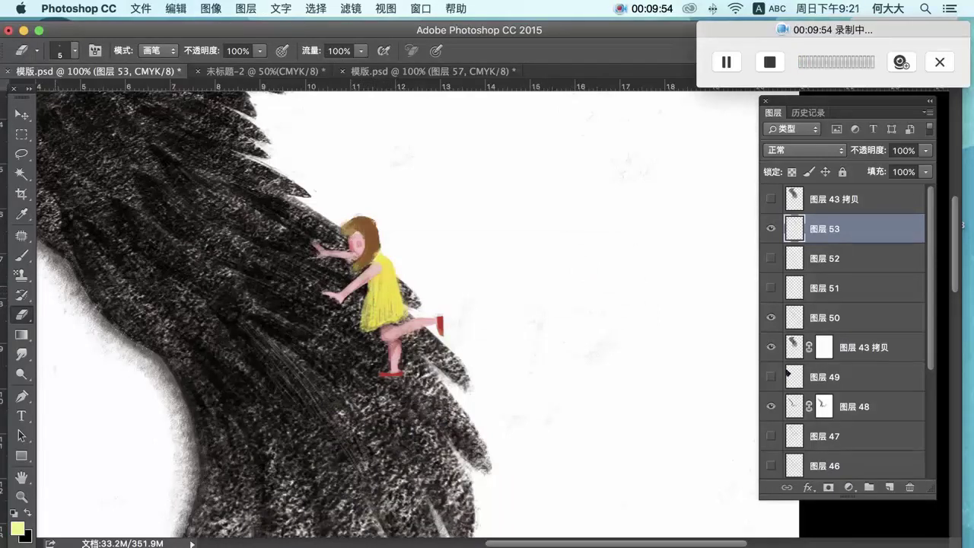
left_click(21, 254)
left_click(373, 285)
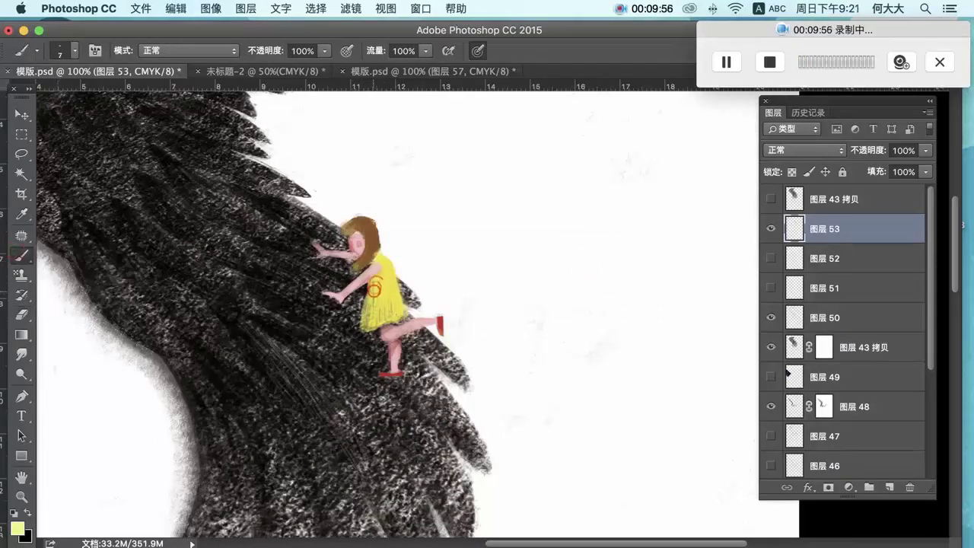
scroll(380, 295, "up", 3)
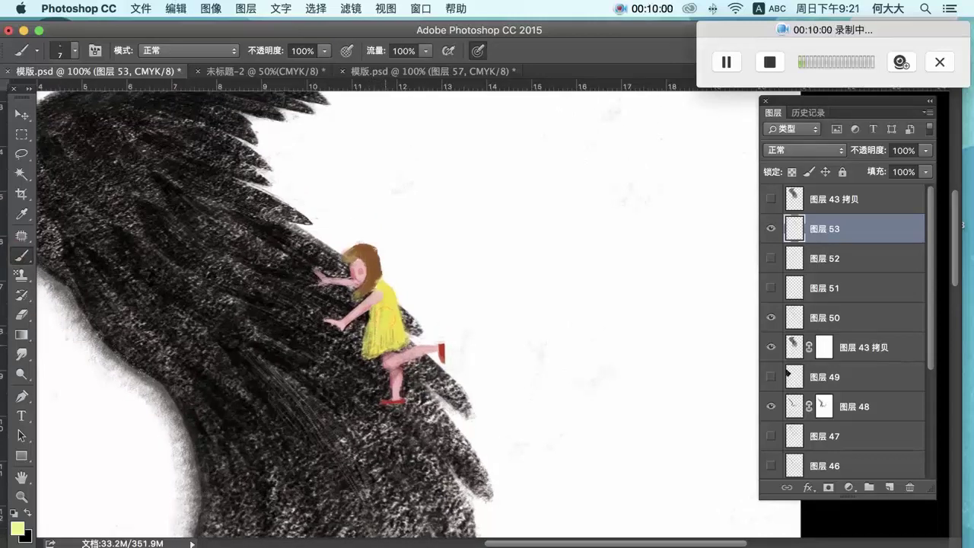
- Lighten the foreground colour to a pale cream yellow for the brightest highlights on the dress
left_click(17, 528)
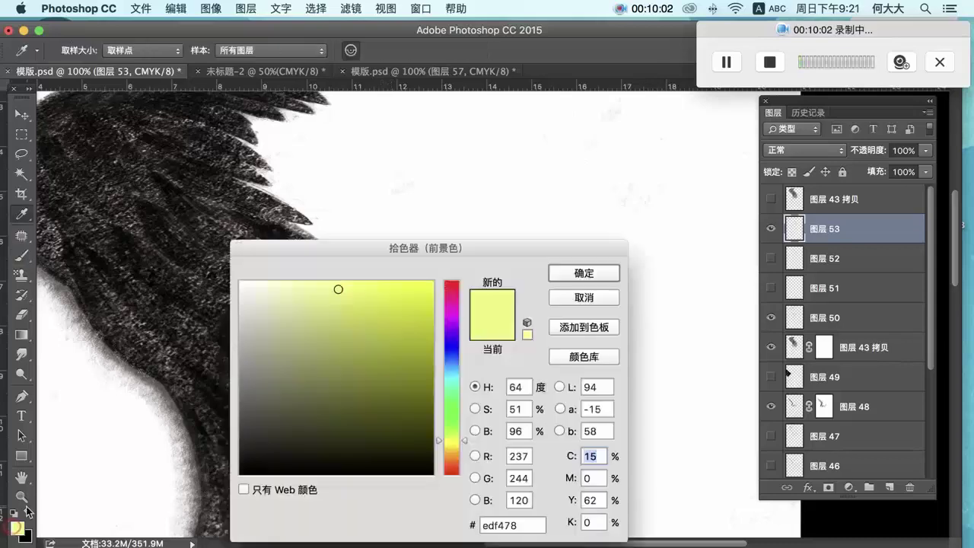
left_click(328, 286)
left_click_drag(328, 289, 283, 282)
left_click(569, 270)
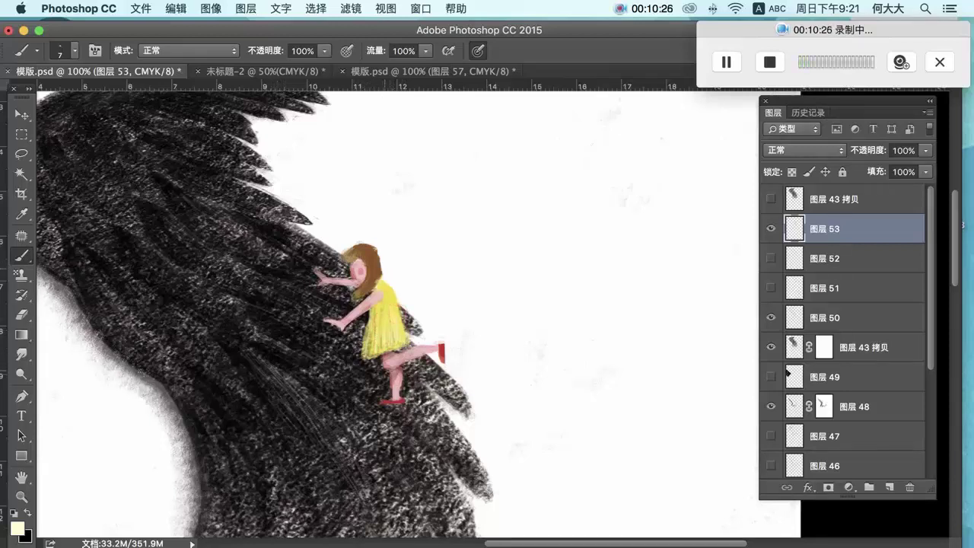
- Change the foreground colour to a reddish brown and brush fine accents around the girl's shoulder where the arm meets the dress
left_click(21, 530)
left_click(427, 391)
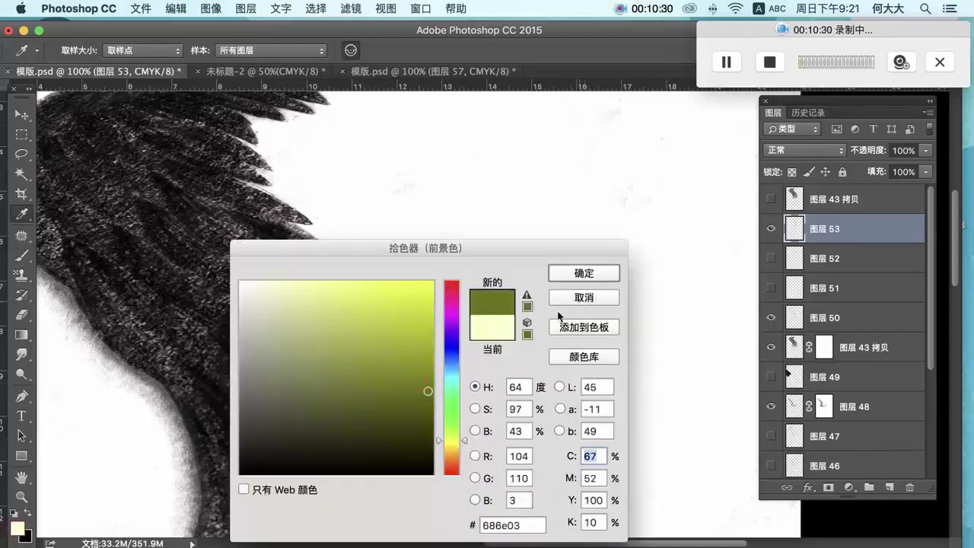
left_click(452, 462)
left_click(431, 335)
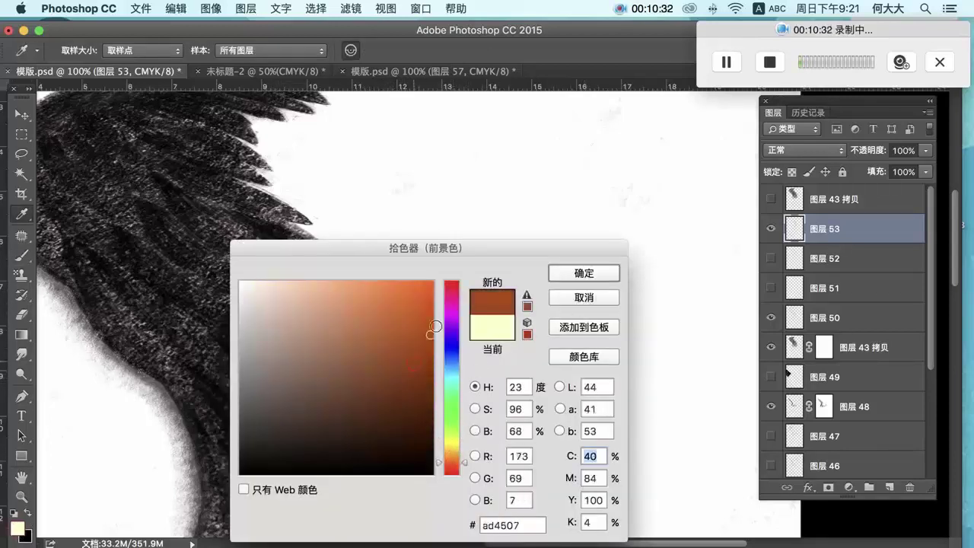
left_click_drag(431, 335, 525, 302)
left_click(583, 272)
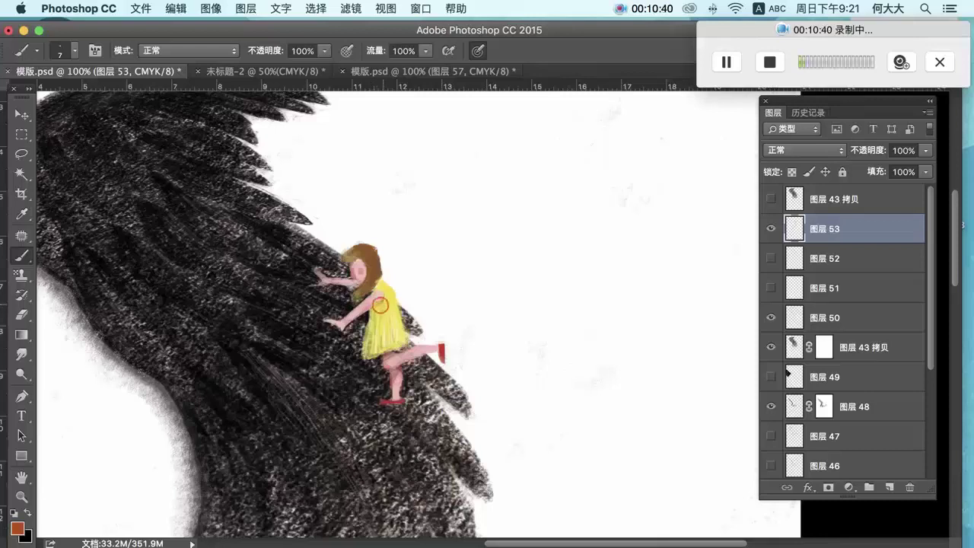
left_click_drag(383, 300, 381, 301)
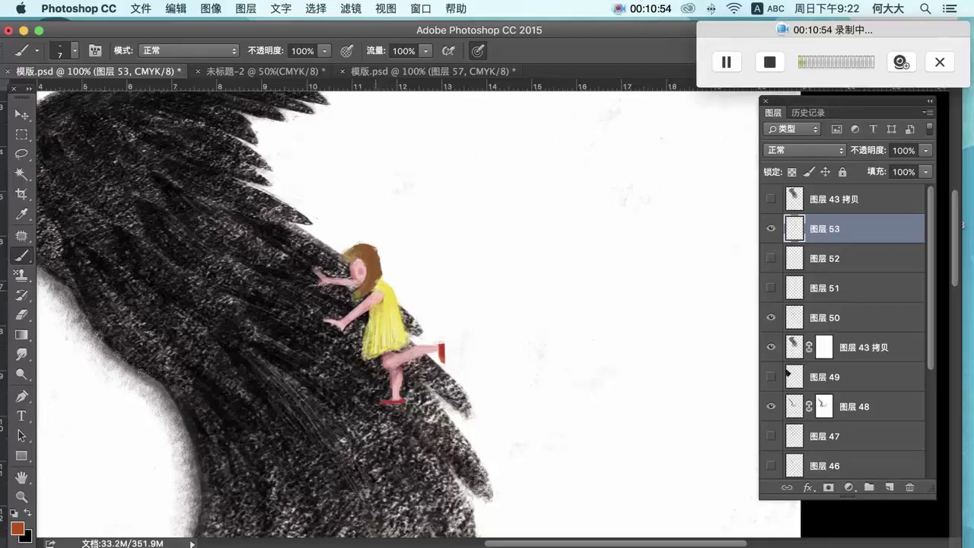
left_click_drag(382, 293, 378, 300)
- Sample the girl's pink skin colour and repaint the shoulder and upper arm with the brush
left_click(22, 315)
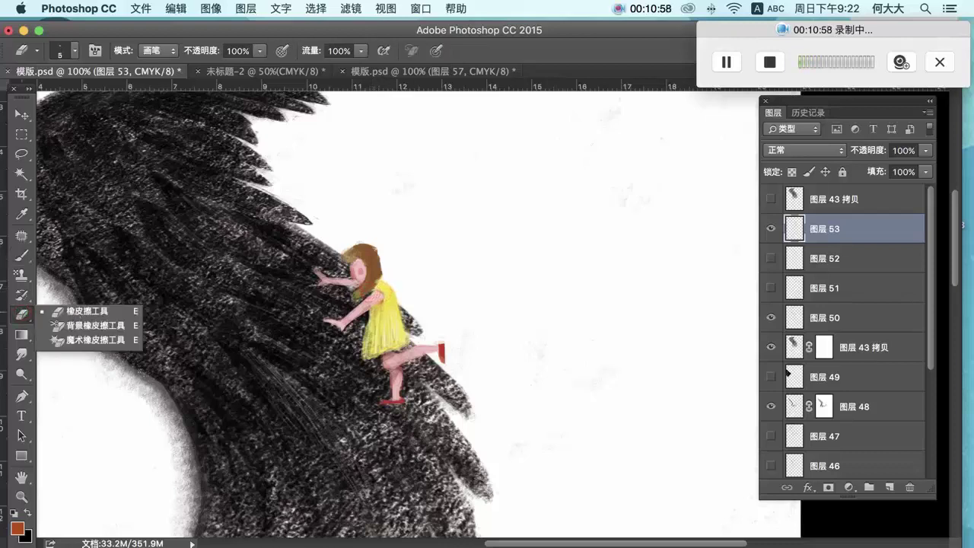
left_click(21, 214)
left_click(377, 295)
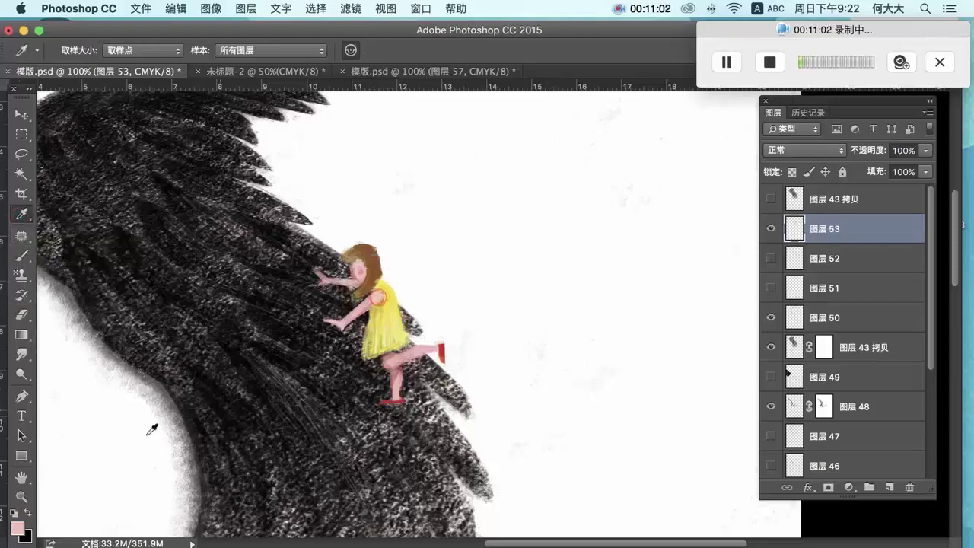
left_click(21, 255)
left_click(377, 291)
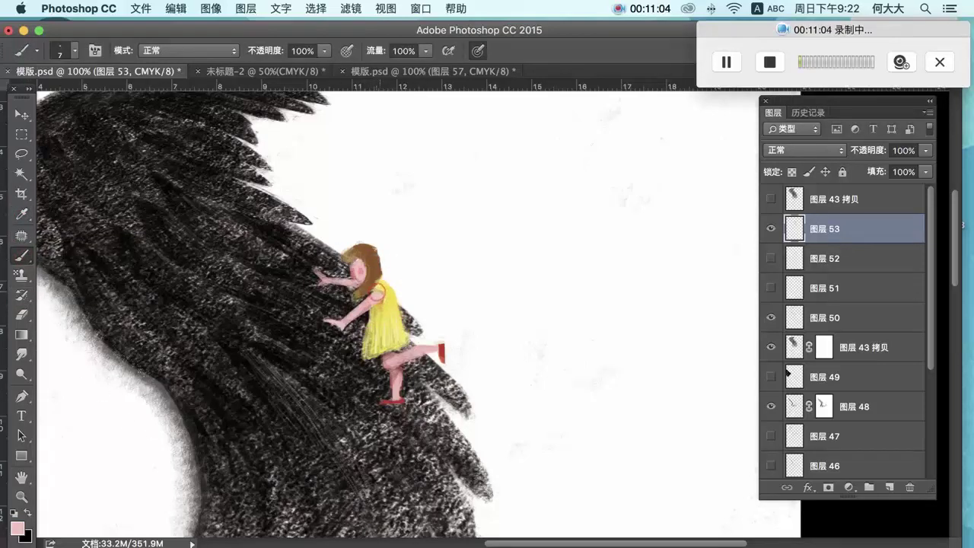
left_click_drag(376, 286, 379, 292)
- Sample the dress yellow as f0db1a and touch up the dress near the shoulder with the brush
left_click(22, 213)
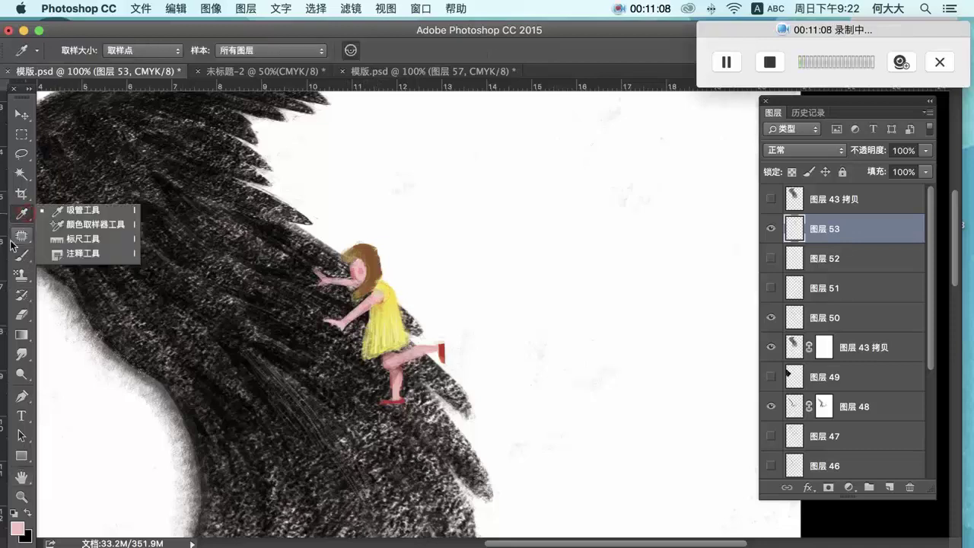
left_click(385, 282)
left_click(385, 283)
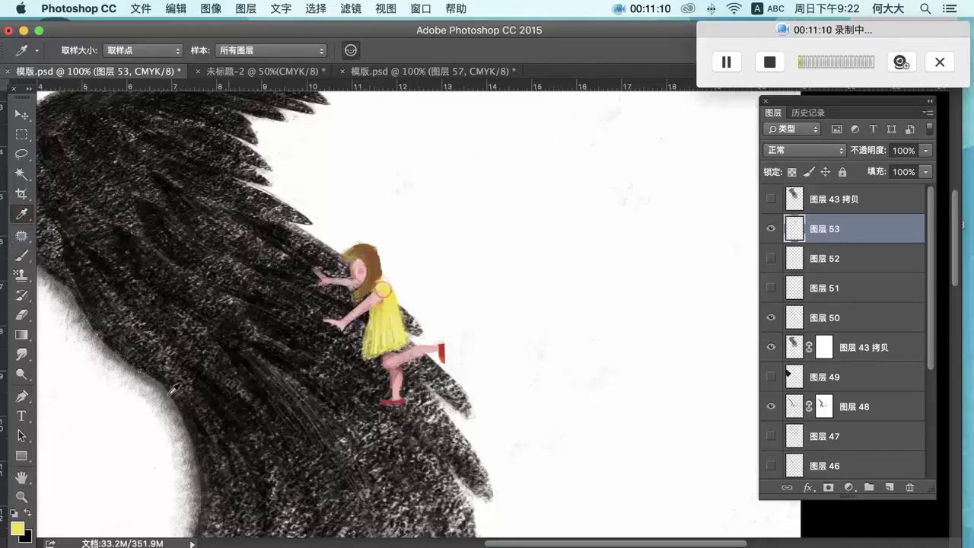
left_click(17, 527)
left_click(414, 291)
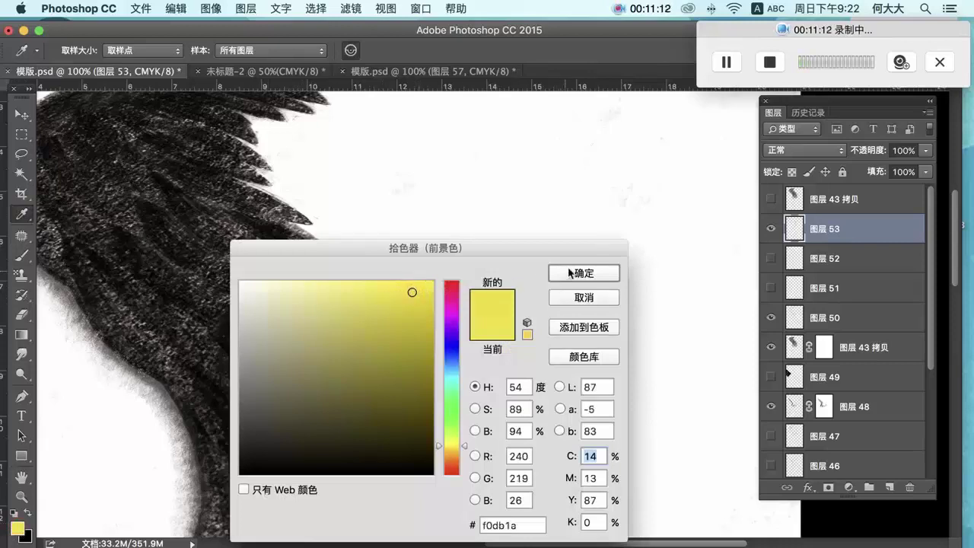
left_click(571, 272)
left_click(22, 254)
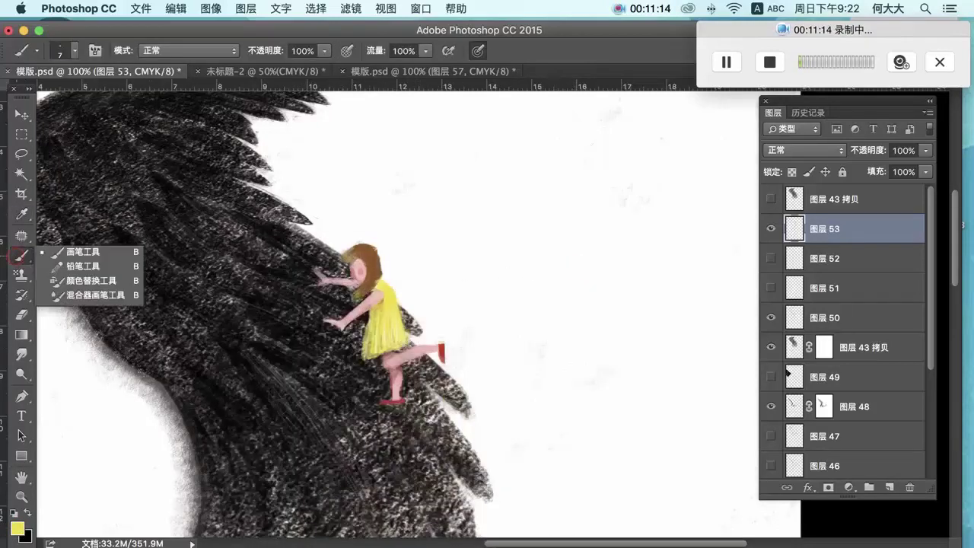
left_click(368, 288)
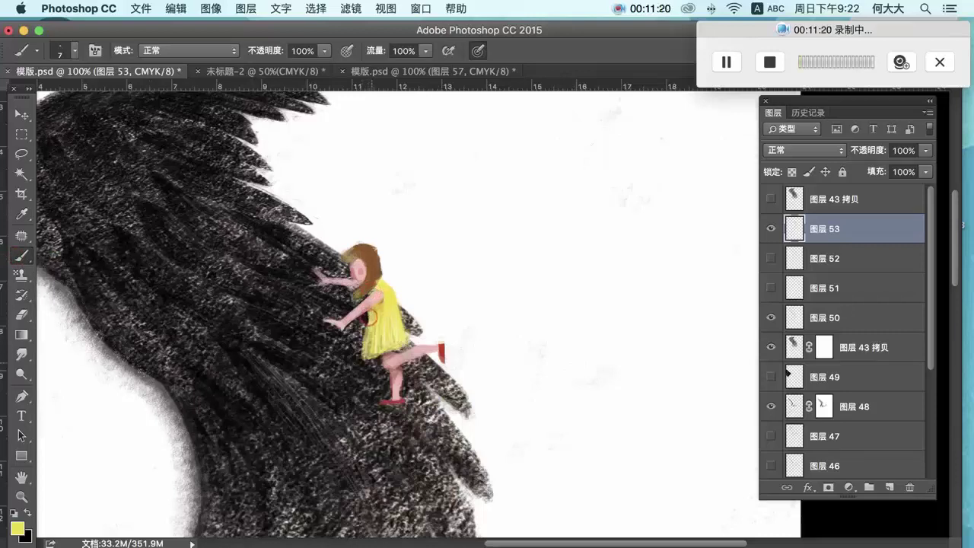
- Change the foreground colour to a warm orange-yellow
left_click(16, 528)
mouse_move(417, 323)
left_mouse_down()
mouse_move(453, 450)
mouse_move(419, 320)
mouse_move(389, 299)
left_mouse_up()
left_click(452, 449)
left_click(583, 272)
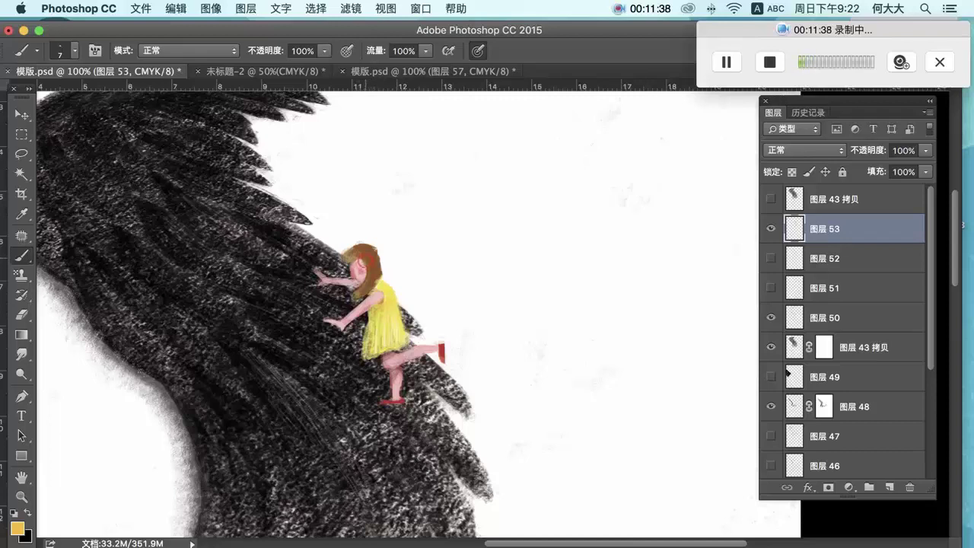
- Brush warm orange-yellow accents onto the girl's hair and along the lower hem of the dress
left_click_drag(371, 254, 372, 279)
mouse_move(387, 353)
left_mouse_down()
mouse_move(402, 366)
mouse_move(405, 357)
mouse_move(397, 381)
mouse_move(395, 365)
left_mouse_up()
- Sample the pink skin colour from the girl's raised leg and retouch the thigh of the standing leg with the brush
left_click(21, 214)
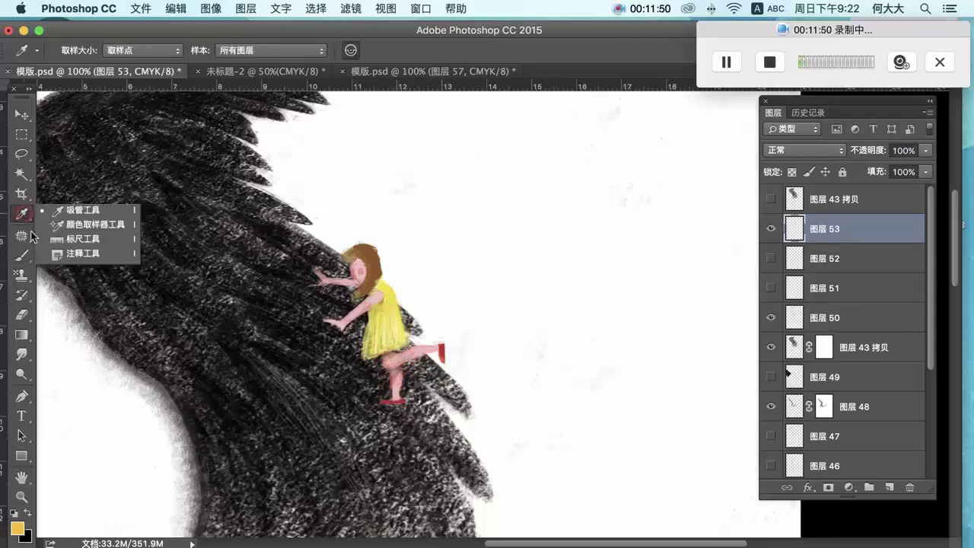
left_click(414, 347)
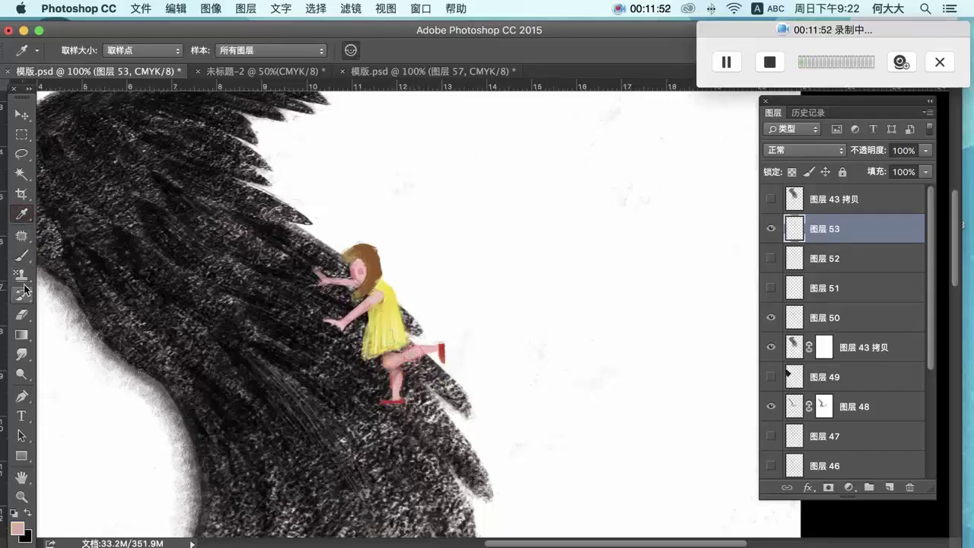
left_click(22, 255)
left_click(395, 373)
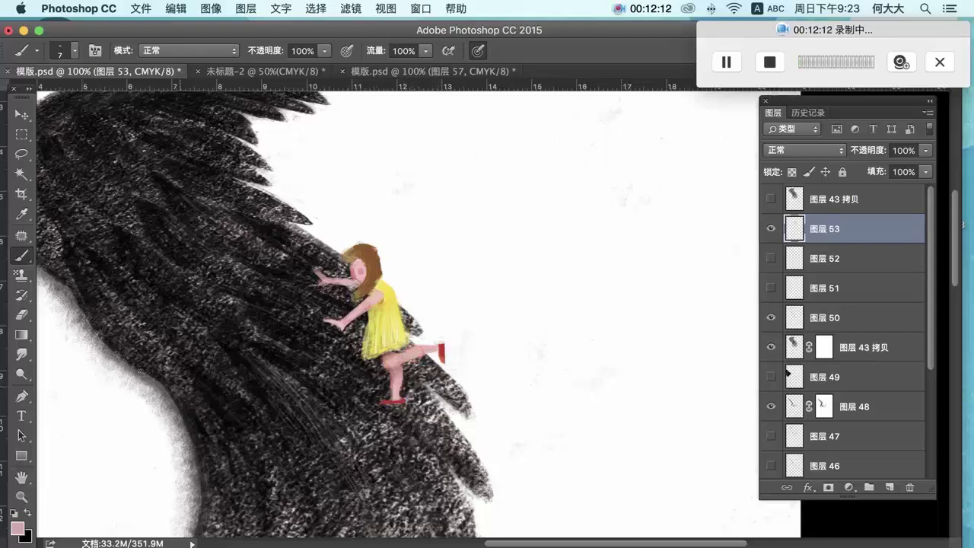
- Set the foreground colour to dusky red ae6260 and brush a shadow across the legs just below the dress hem
left_click(19, 526)
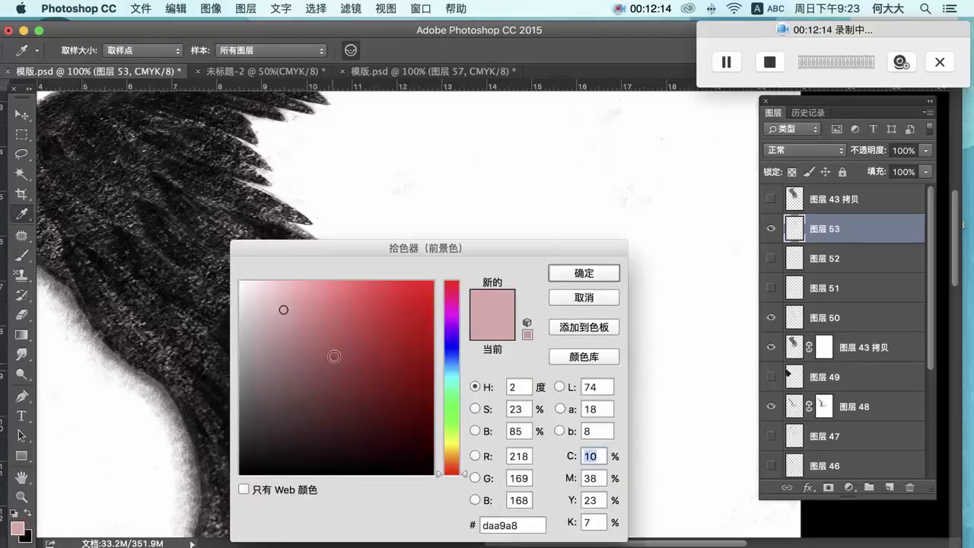
left_click(326, 342)
left_click(583, 274)
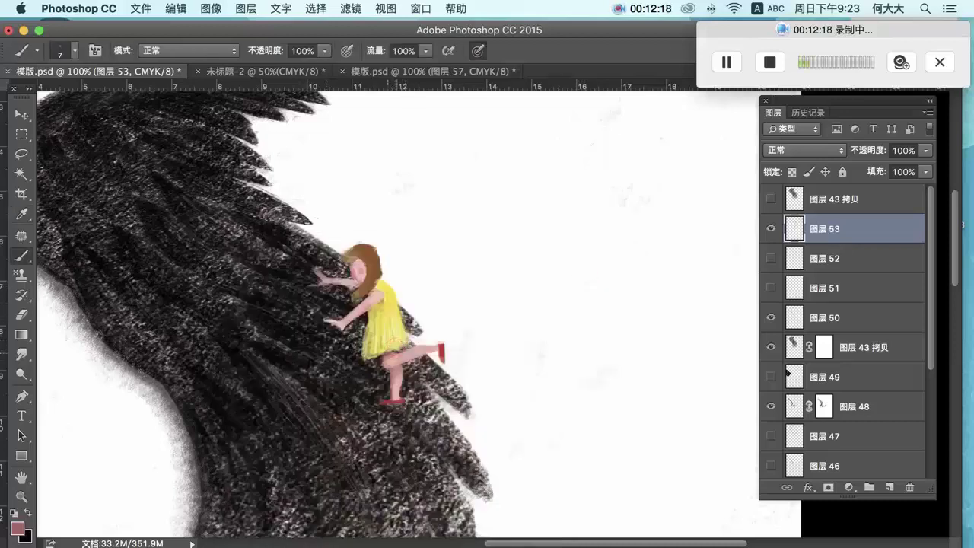
mouse_move(390, 362)
left_mouse_down()
mouse_move(379, 356)
mouse_move(386, 366)
mouse_move(422, 344)
left_mouse_up()
- Change the foreground colour to a pale pink and brush highlights onto the raised leg and the standing leg
left_click(16, 528)
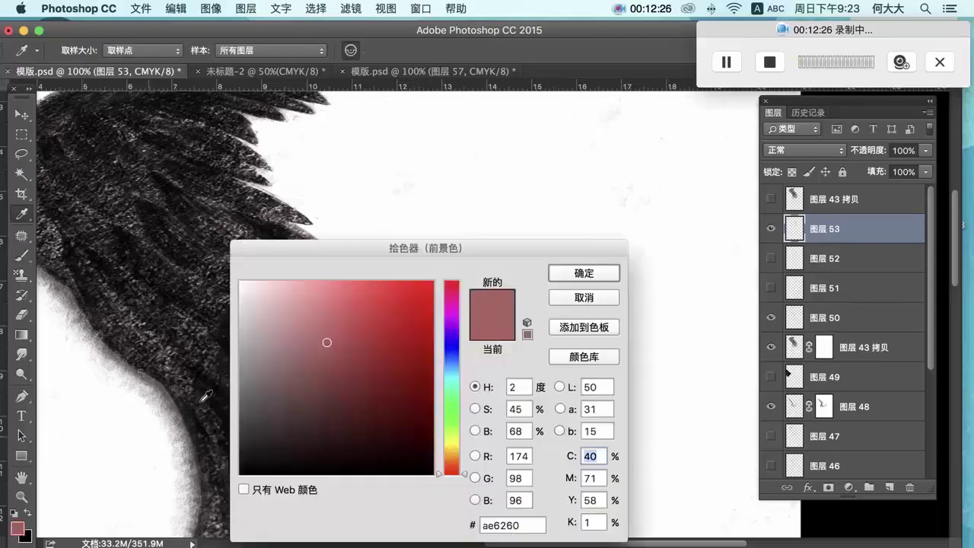
left_click_drag(296, 325, 280, 280)
left_click(585, 273)
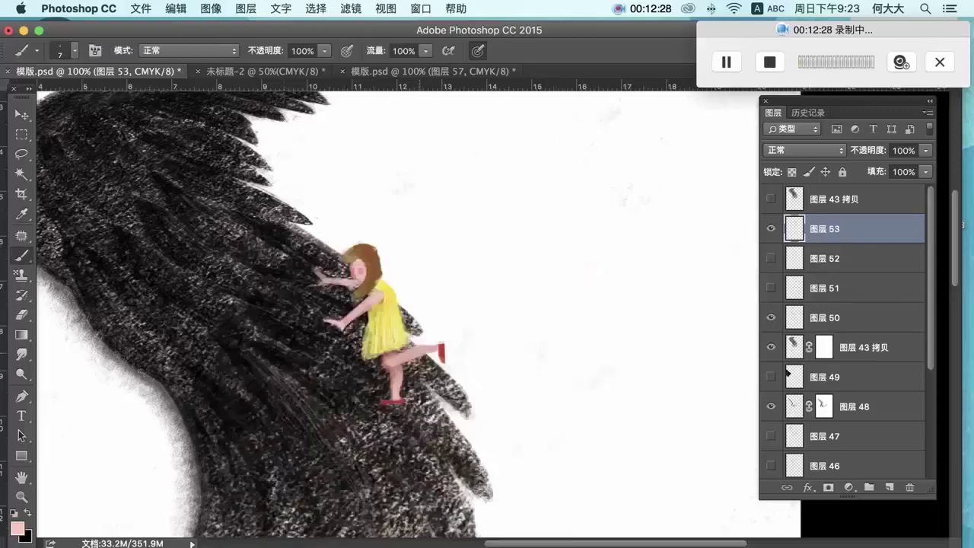
left_click(422, 349)
mouse_move(416, 356)
left_mouse_down()
mouse_move(431, 346)
mouse_move(395, 384)
left_mouse_up()
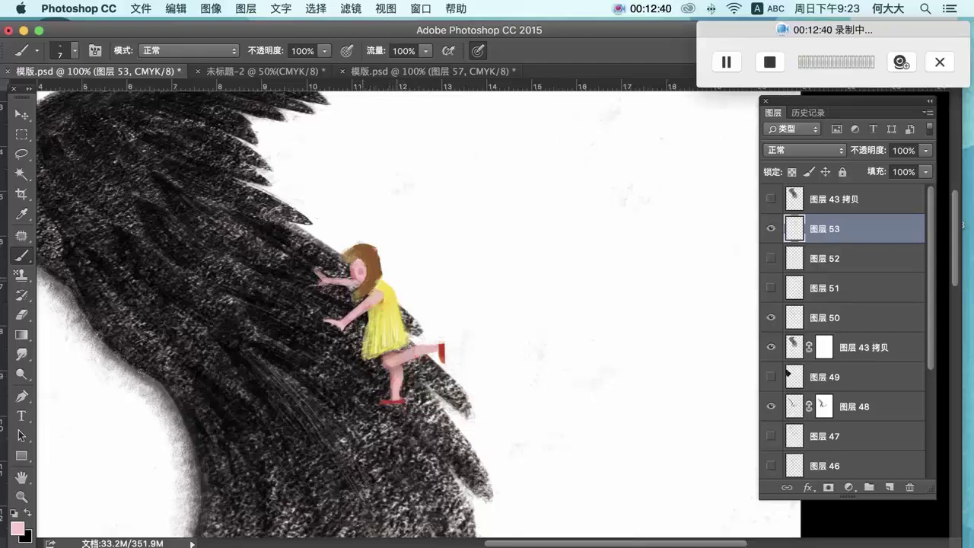
- Clean up the girl's face, hair edge and upper forearm with the Eraser at size 5
left_click(21, 312)
left_click(355, 264)
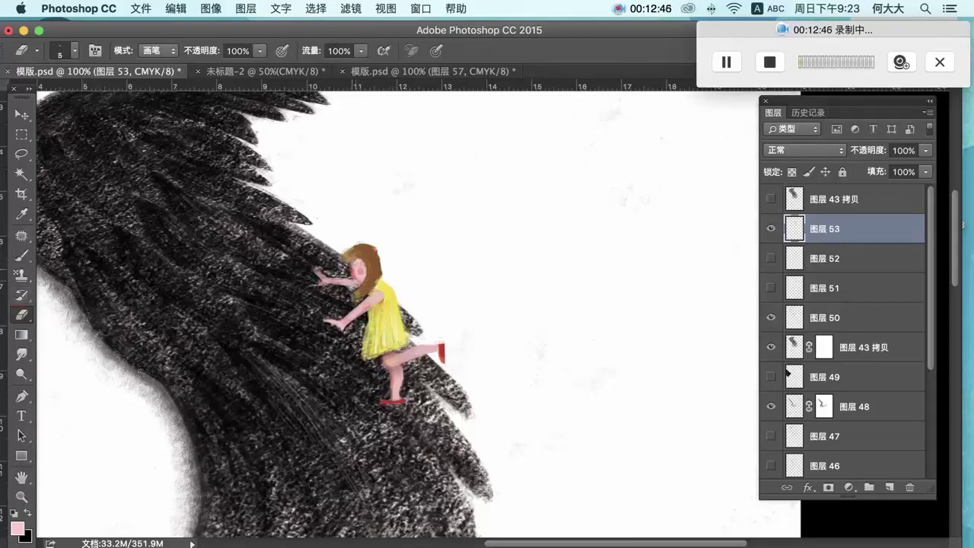
mouse_move(352, 247)
left_mouse_down()
mouse_move(341, 254)
mouse_move(366, 271)
left_mouse_up()
key("super+Tab")
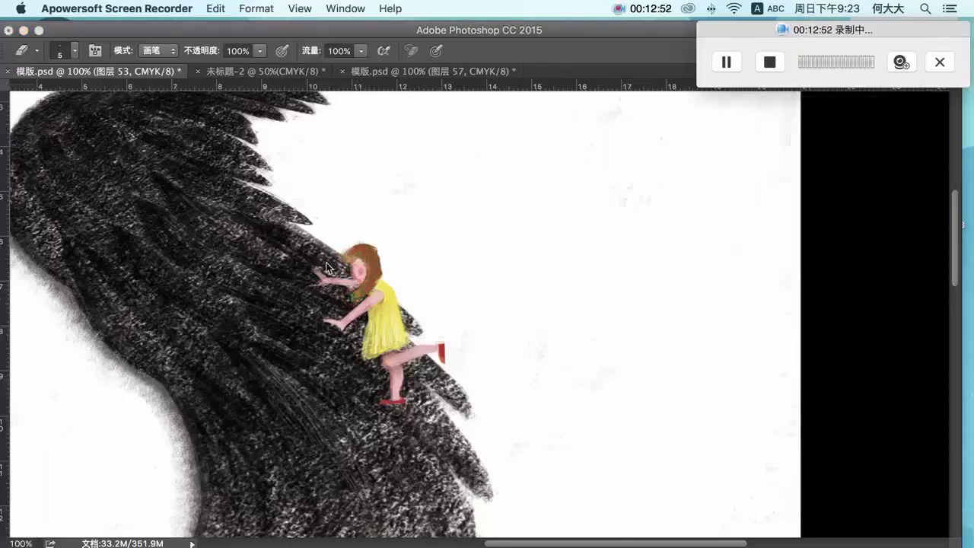
left_click(333, 283)
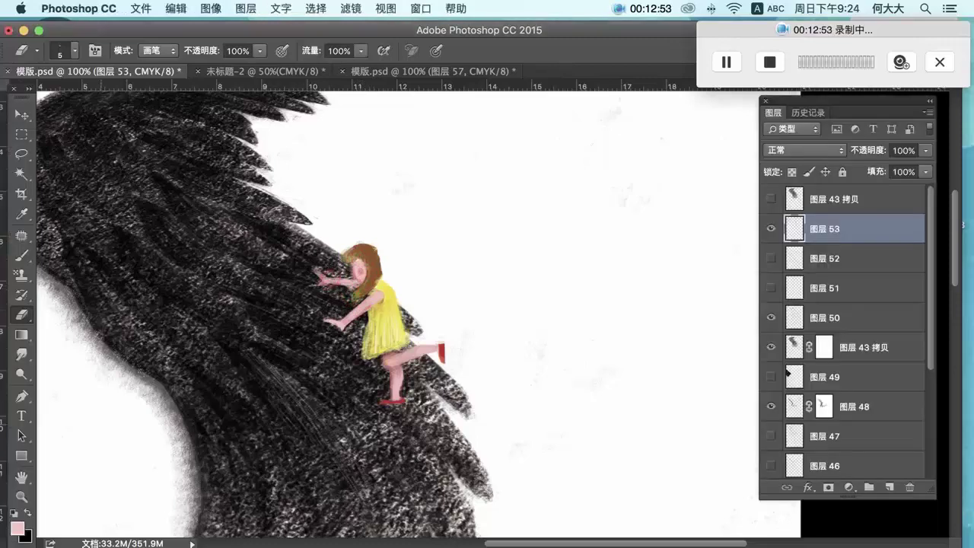
- Set the foreground colour to rosy red db706d and brush accents onto both hands and along the lower arm
left_click(17, 526)
left_click_drag(308, 310, 336, 308)
left_click(583, 272)
left_click(22, 255)
left_click(320, 276)
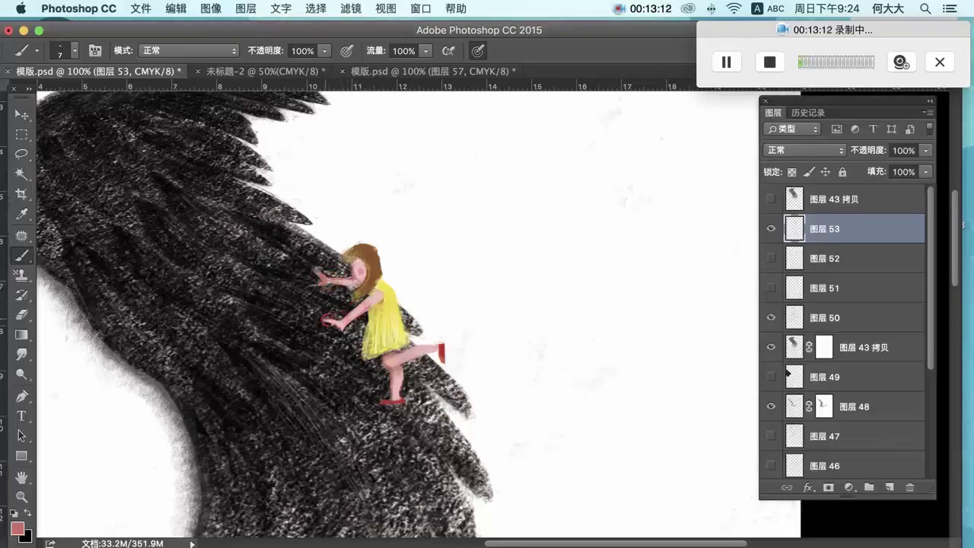
mouse_move(327, 318)
left_mouse_down()
mouse_move(347, 325)
mouse_move(369, 308)
left_mouse_up()
- Change the foreground colour to a deep red and brush shading onto both of the girl's shoes
left_click(17, 527)
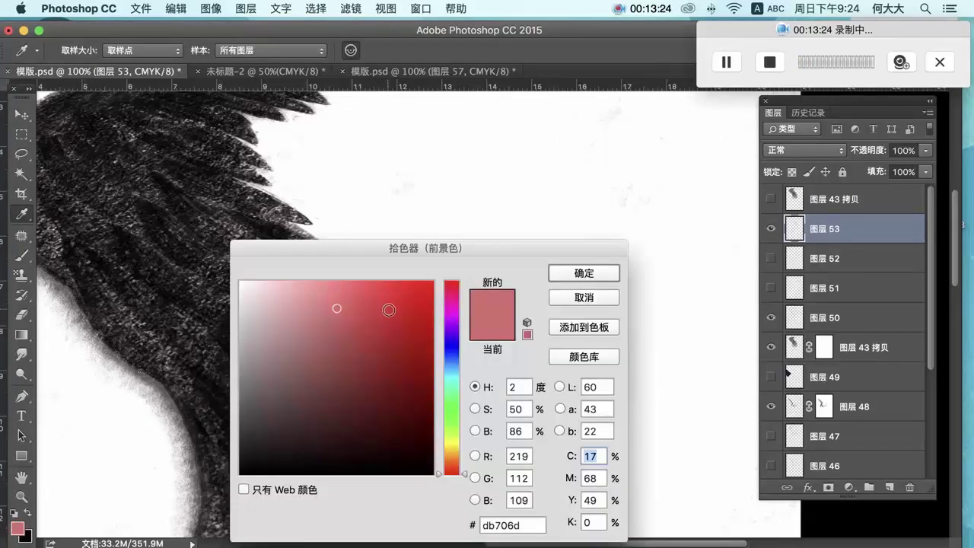
left_click(409, 328)
left_click(598, 272)
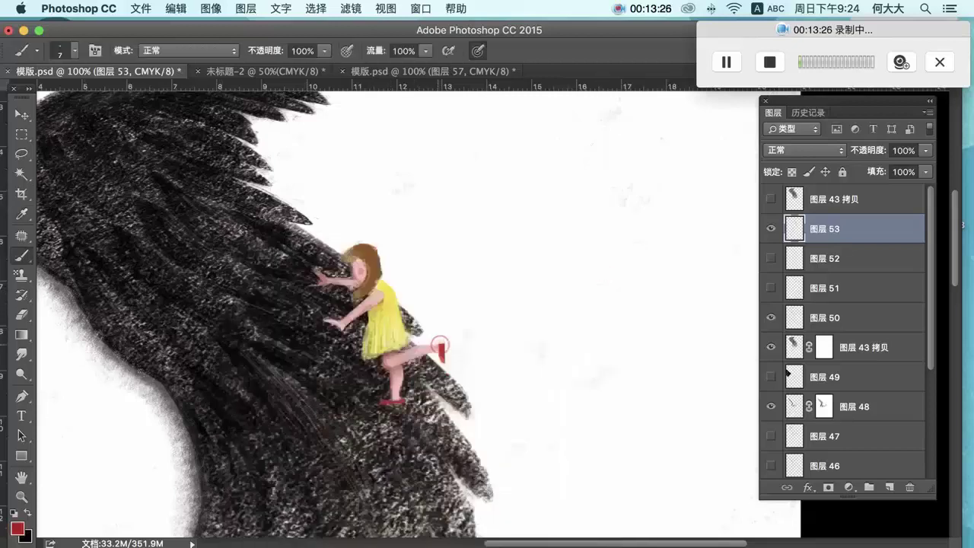
left_click(440, 348)
left_click_drag(439, 347, 442, 360)
left_click_drag(384, 402, 373, 397)
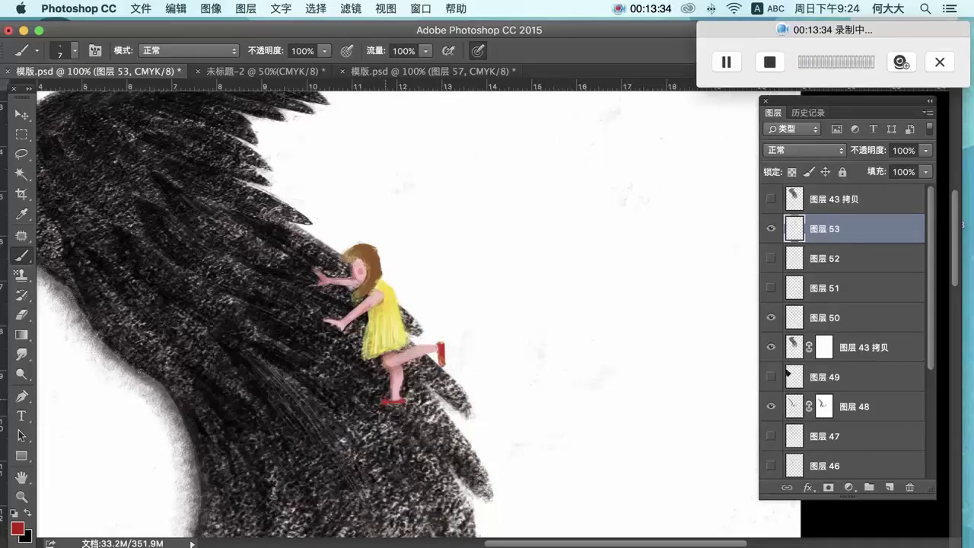